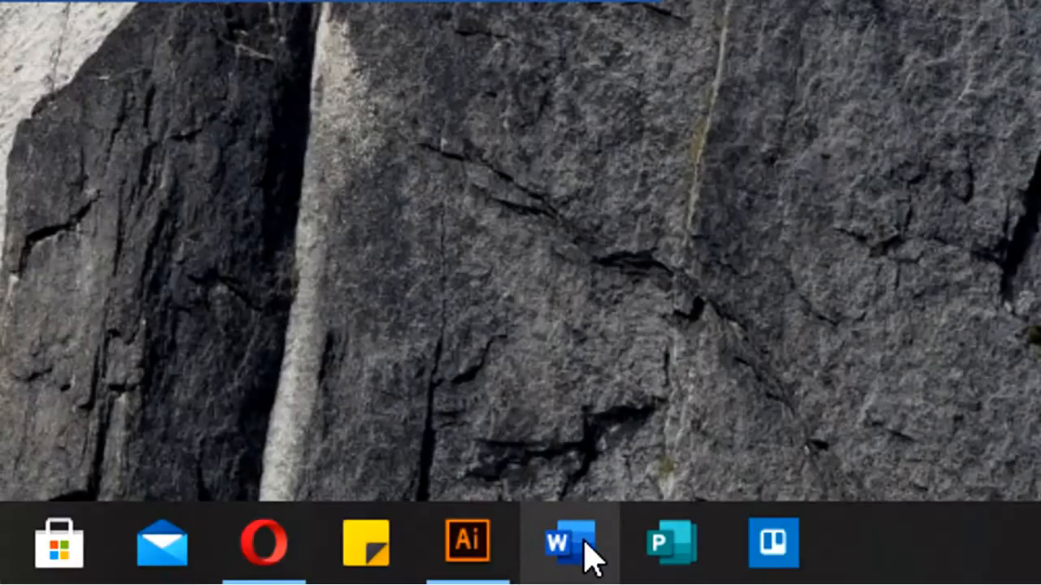
Launch Word and create a new blank document
left_click(585, 546)
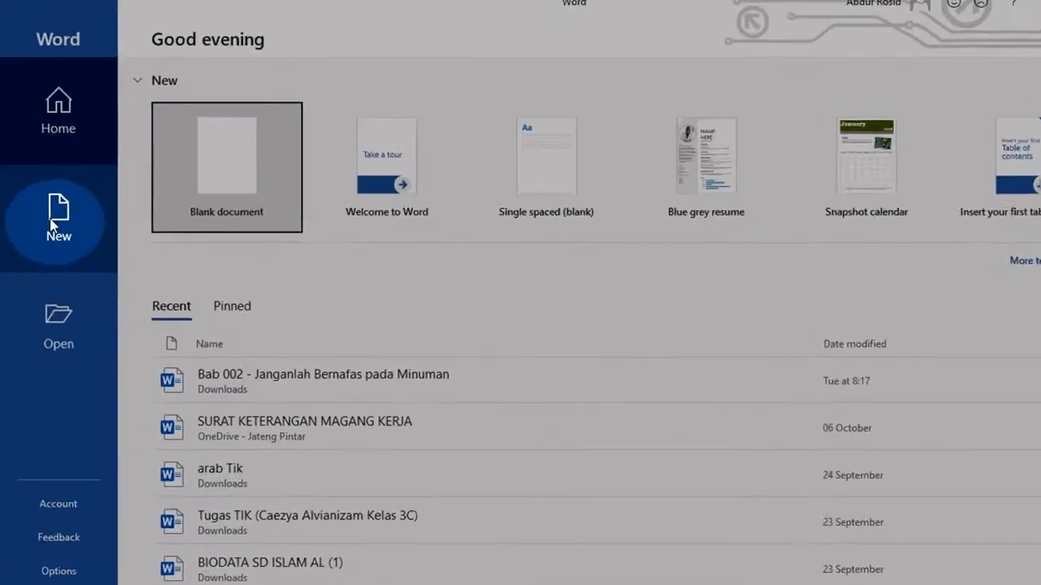
left_click(91, 299)
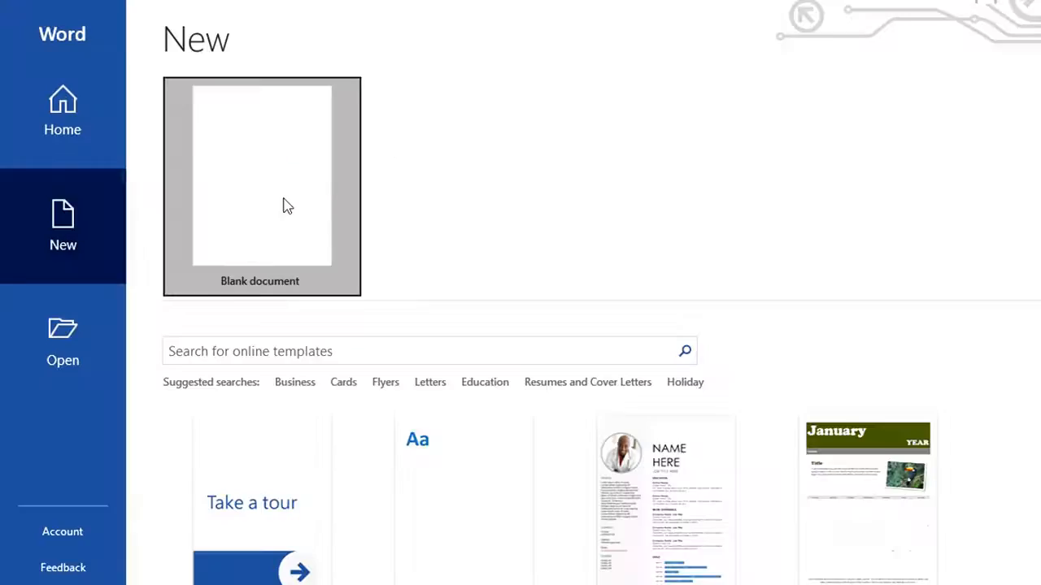
left_click(287, 207)
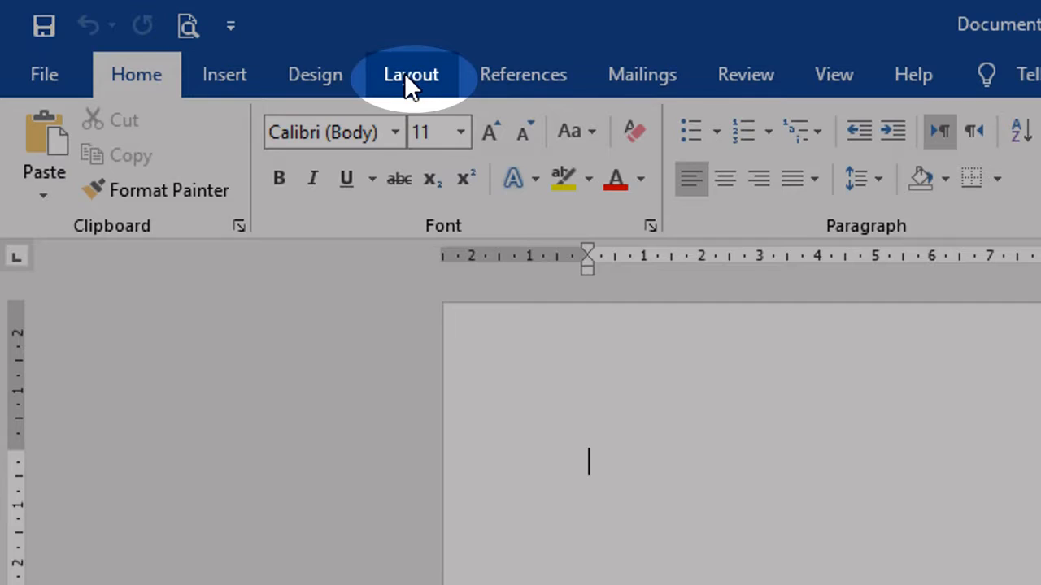
Browse the page layout options for margins, orientation, paper size and columns without choosing any
left_click(415, 72)
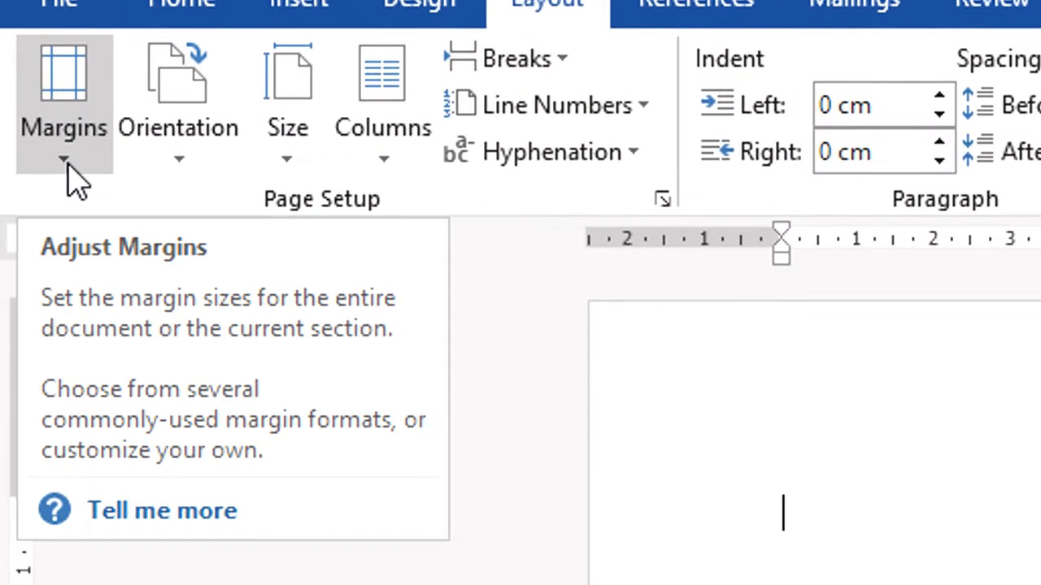
left_click(69, 168)
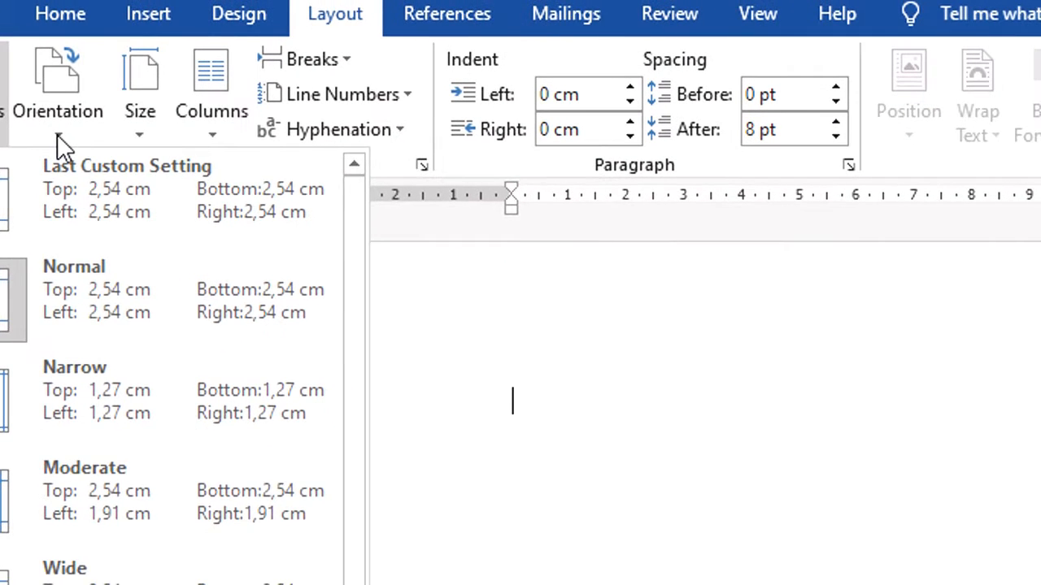
left_click(177, 159)
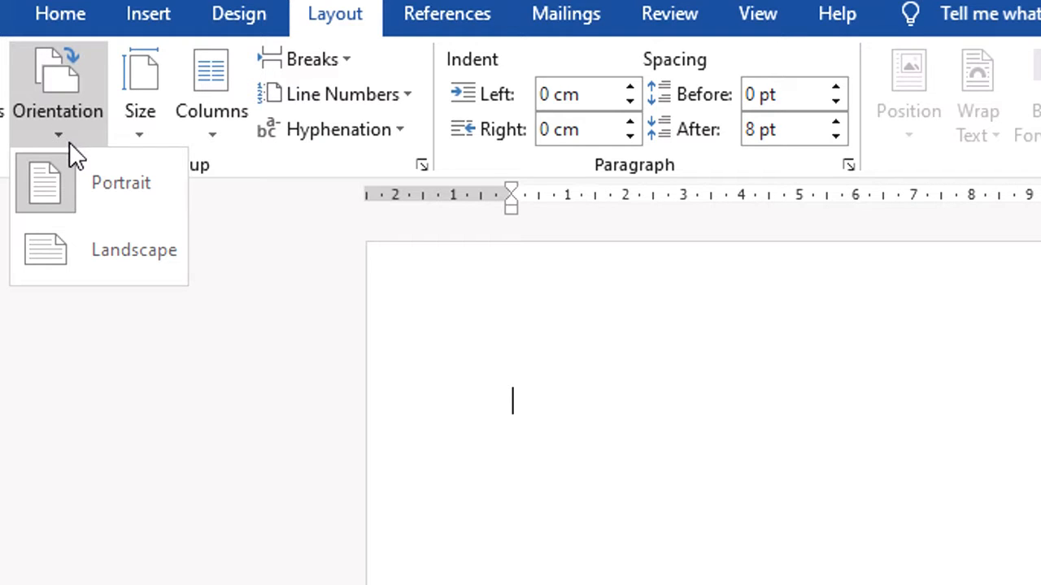
left_click(140, 134)
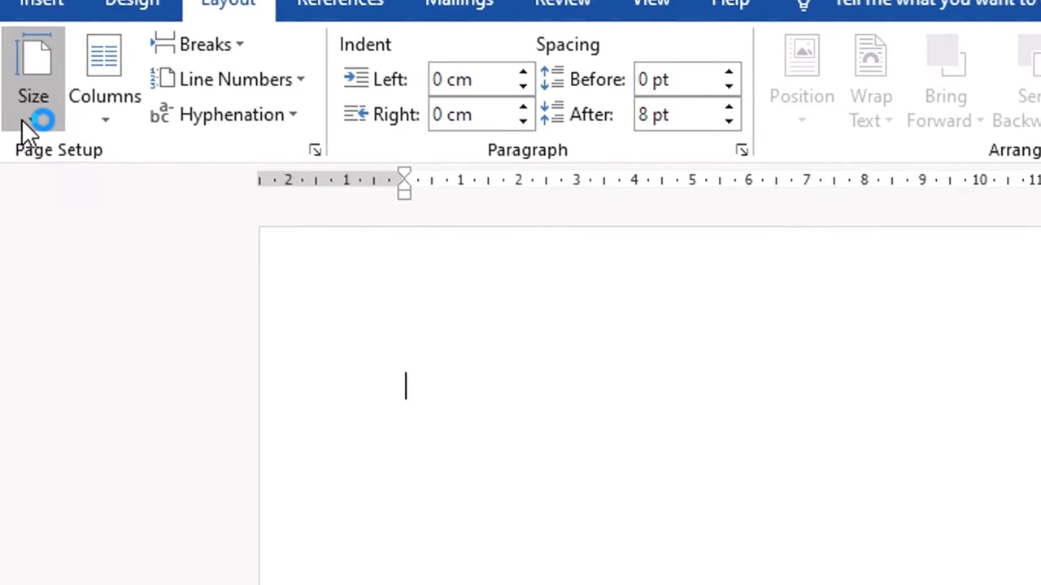
left_click(23, 119)
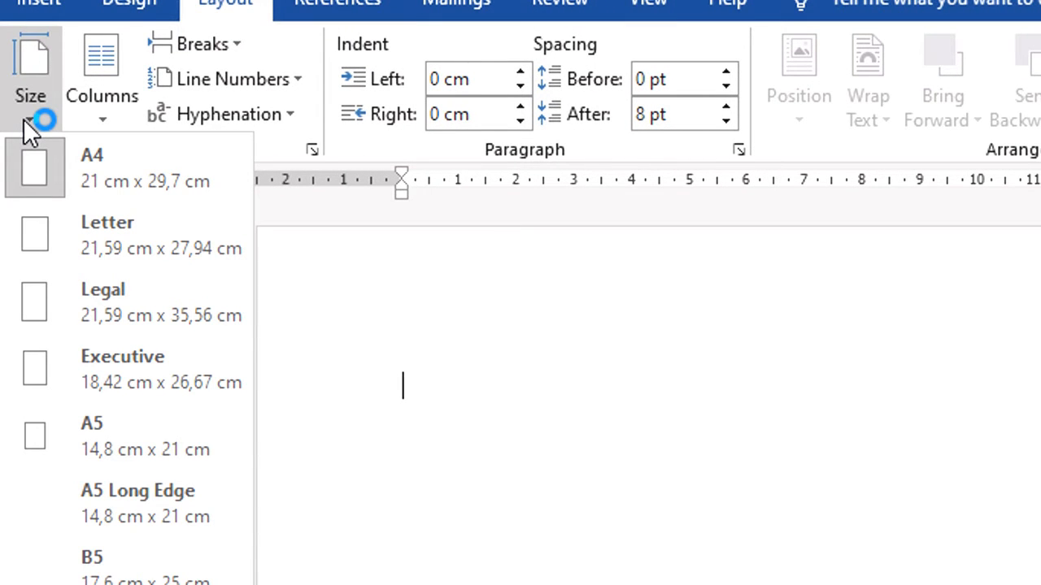
left_click(102, 122)
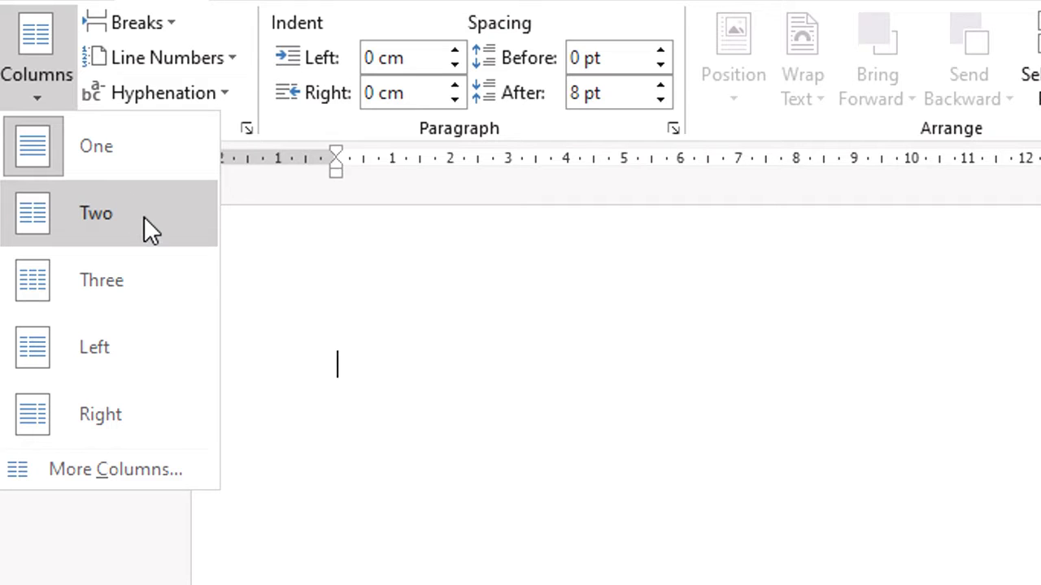
left_click(366, 360)
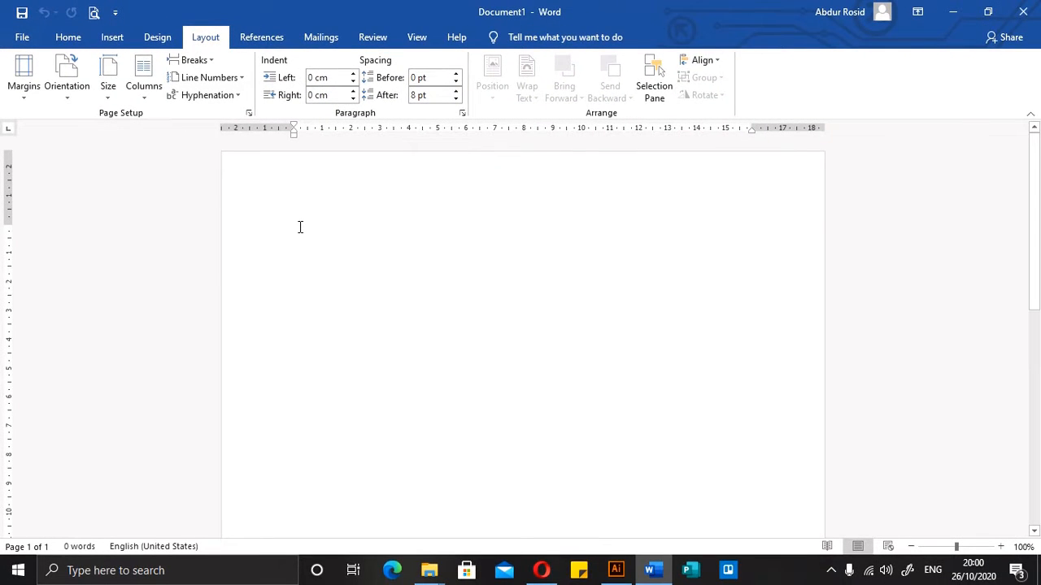
Paste the copied article text into the blank document
key("ctrl+v")
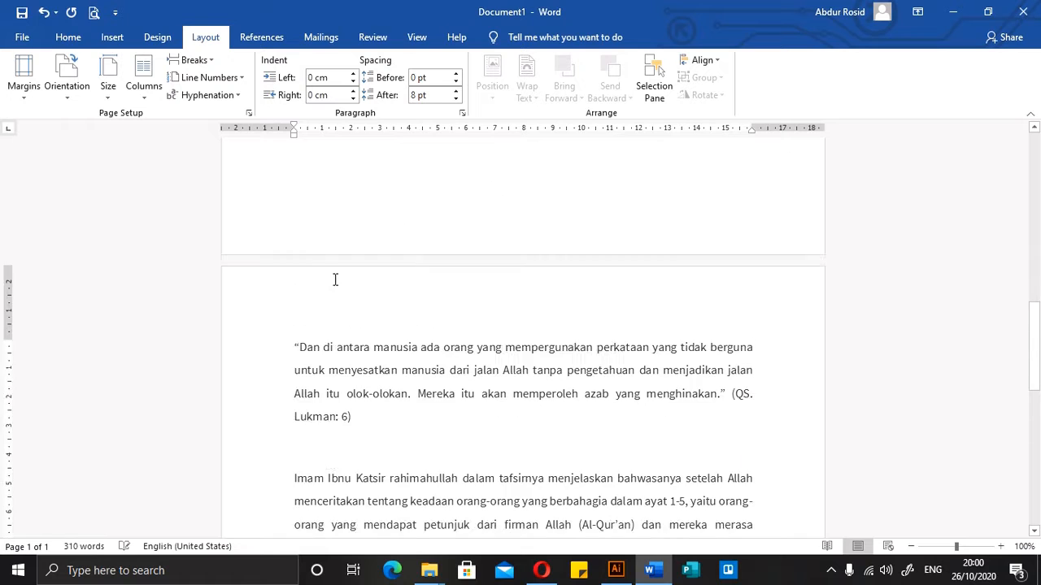
scroll(334, 280, "up", 15)
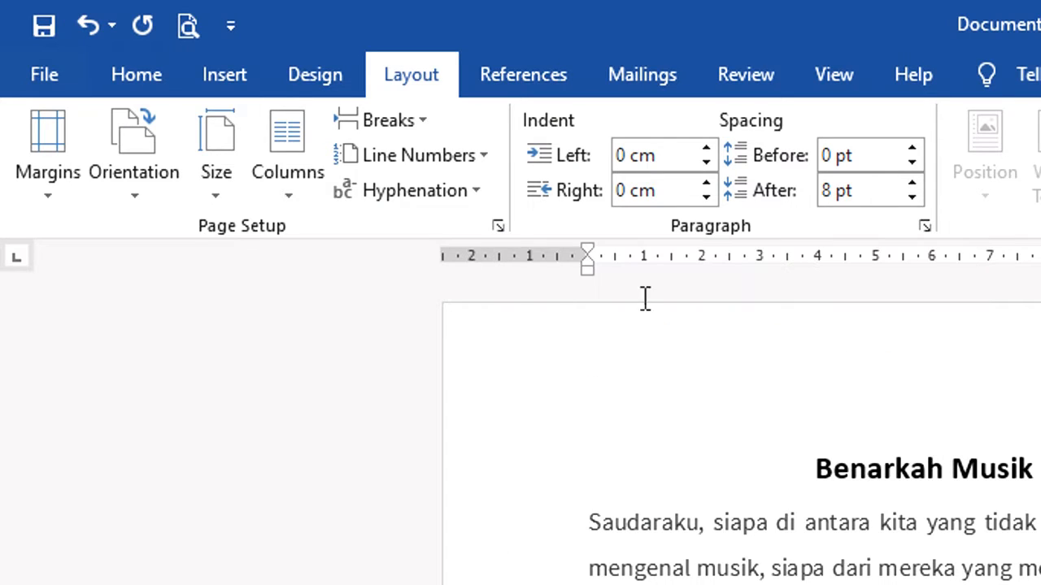
Open the Page Setup dialog and inspect the gutter position choices
left_click(498, 227)
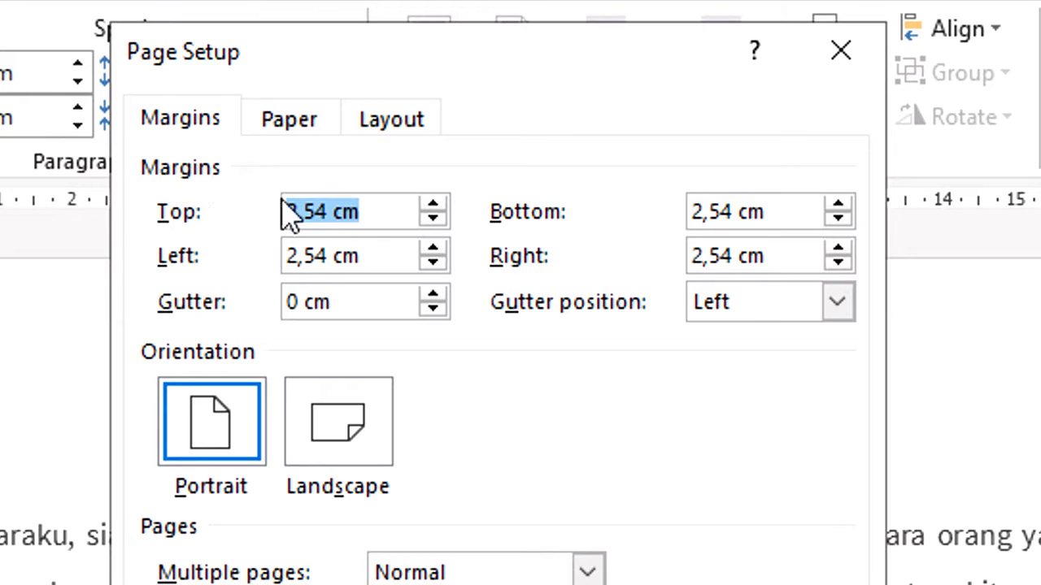
left_click(381, 213)
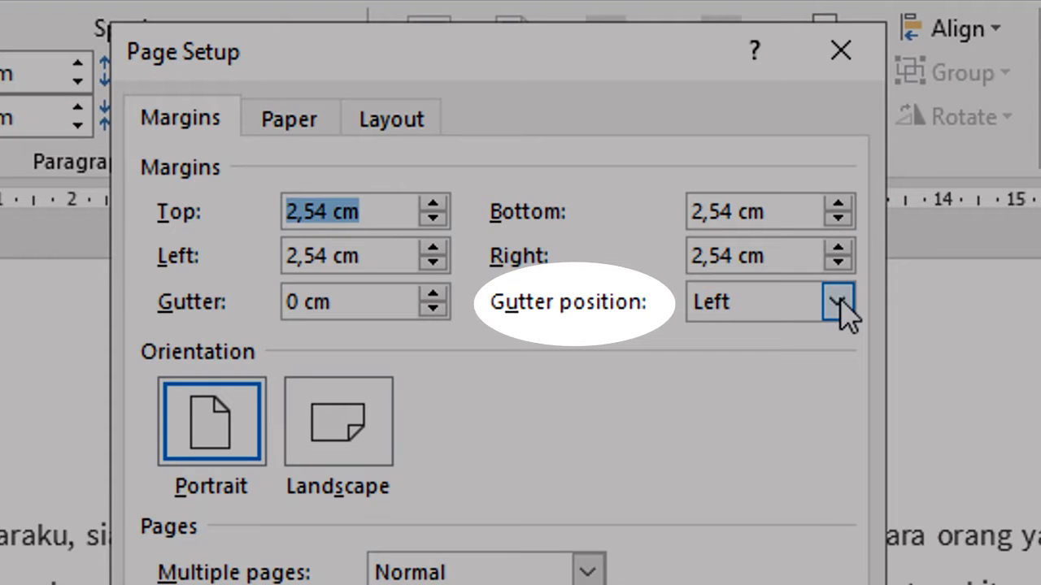
left_click(839, 301)
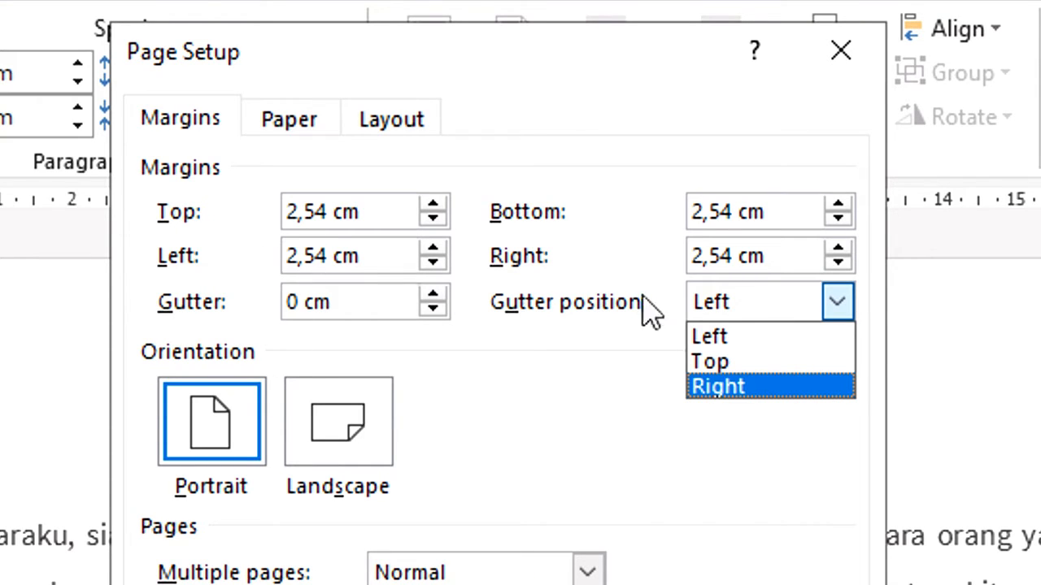
left_click(835, 348)
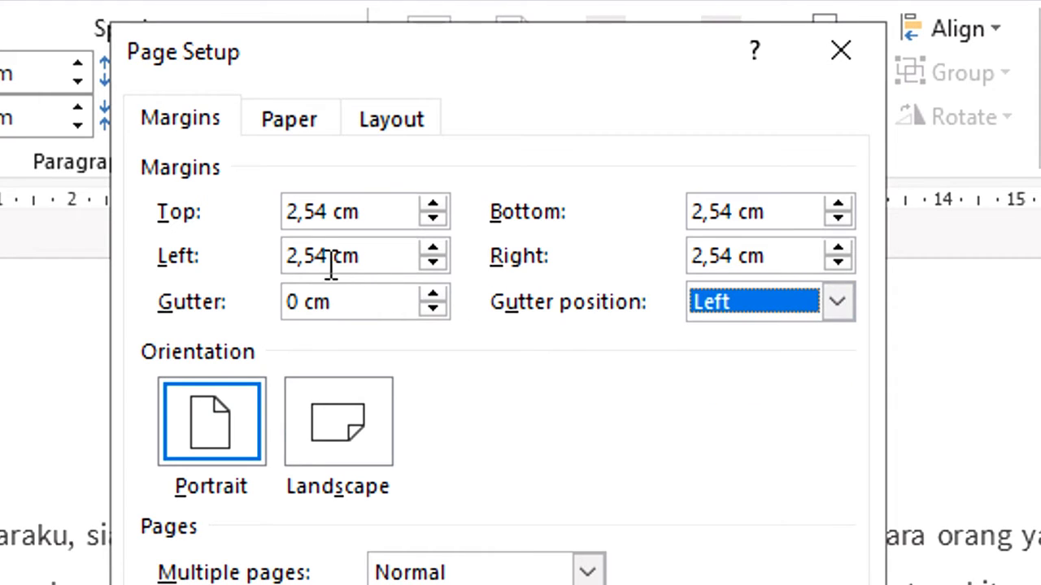
Raise the gutter to 0,2 cm and then reset it to 0
left_click_drag(288, 256, 378, 257)
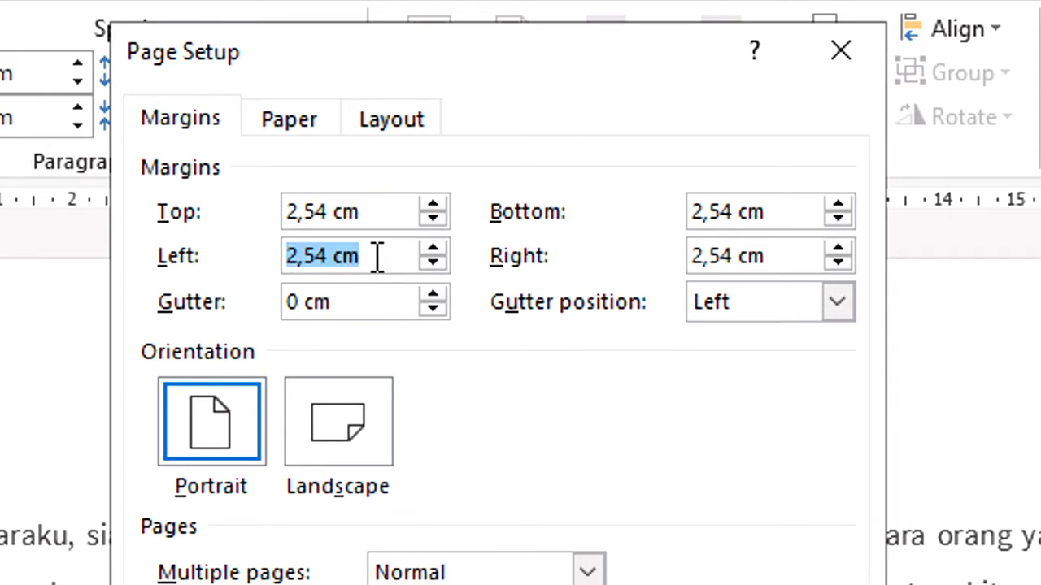
left_click(434, 296)
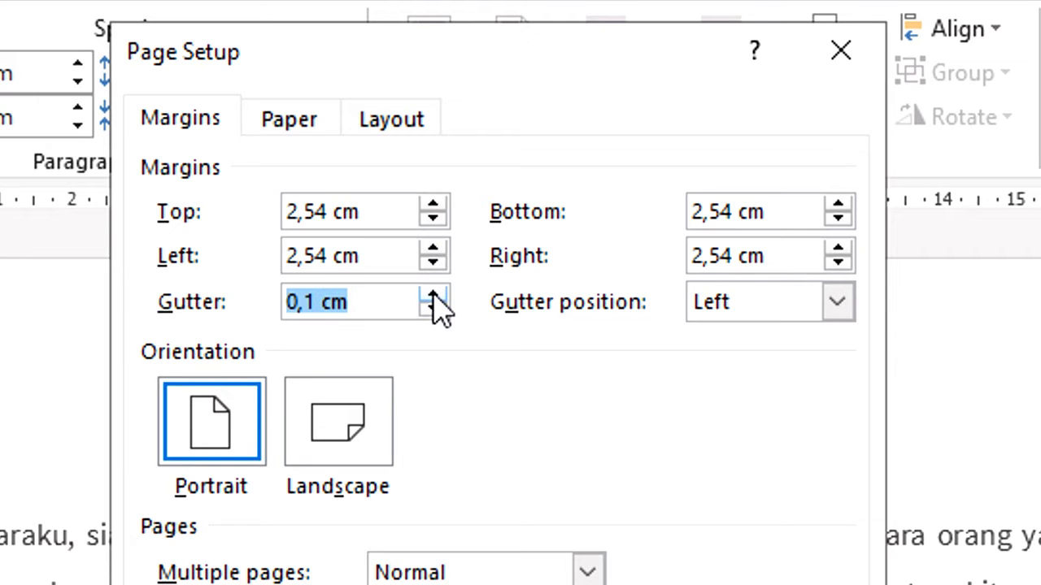
left_click(434, 296)
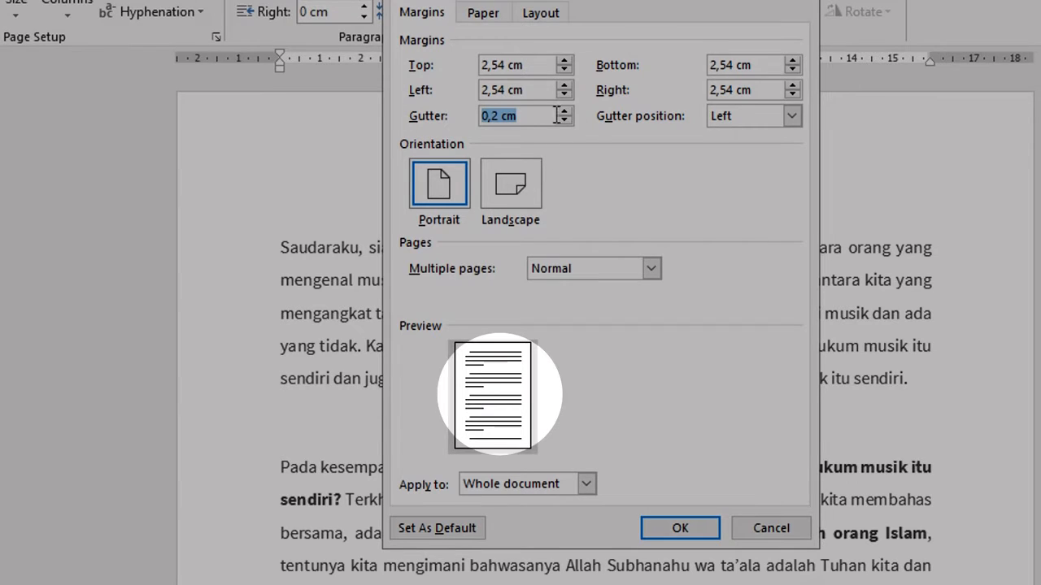
left_click(563, 112)
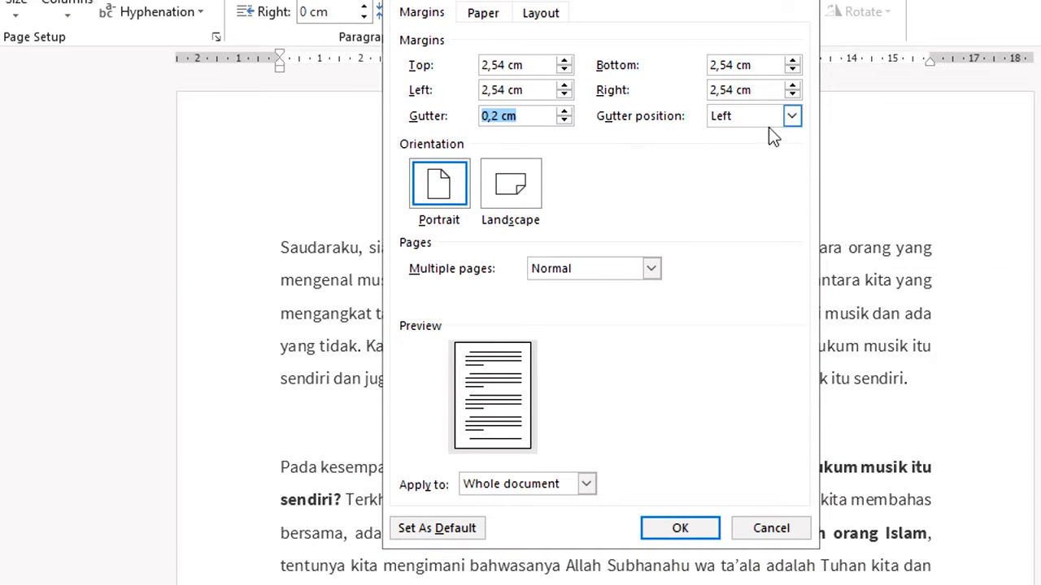
left_click(792, 116)
left_click_drag(550, 114, 478, 115)
type("0")
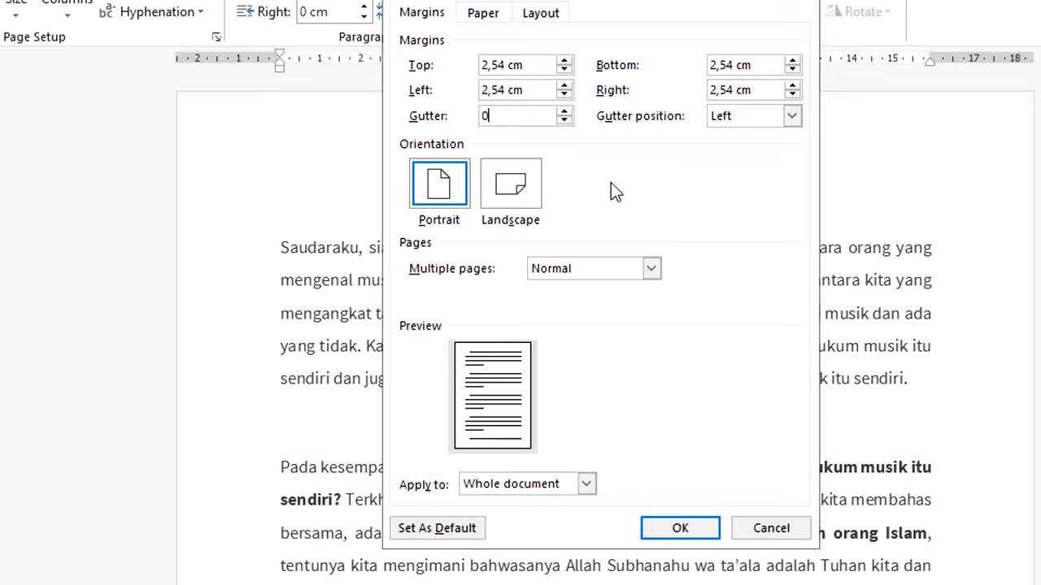
Preview the paper size list and the Landscape orientation, keeping A4 and Portrait
left_click(500, 26)
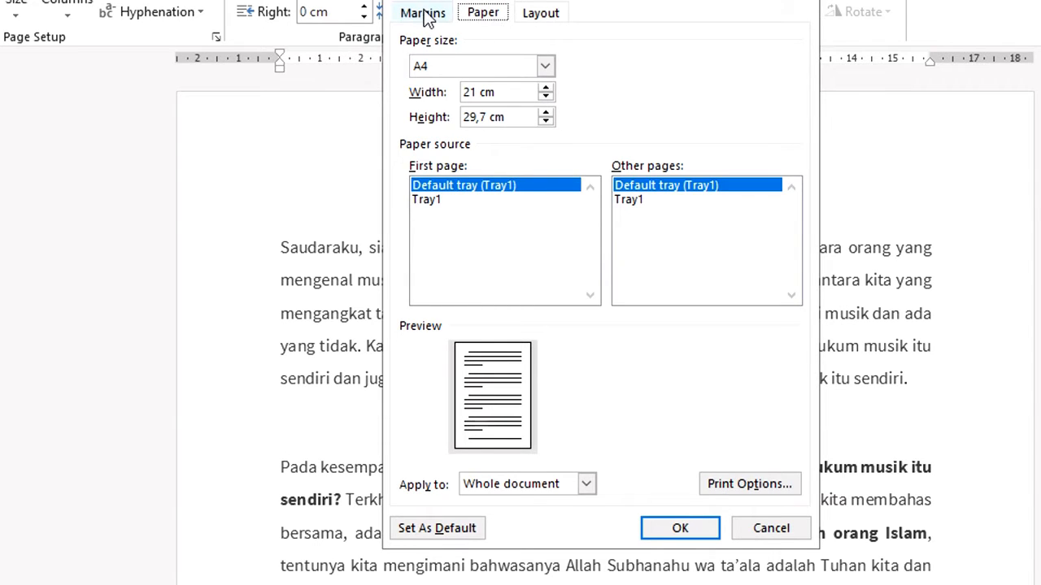
left_click(545, 69)
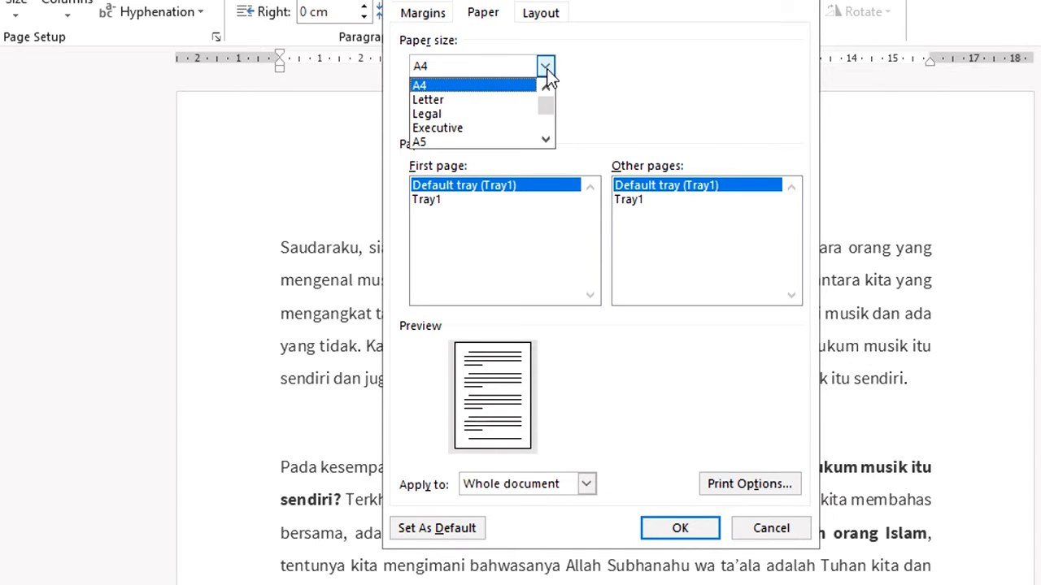
mouse_move(552, 104)
left_mouse_down()
mouse_move(554, 123)
mouse_move(551, 100)
left_mouse_up()
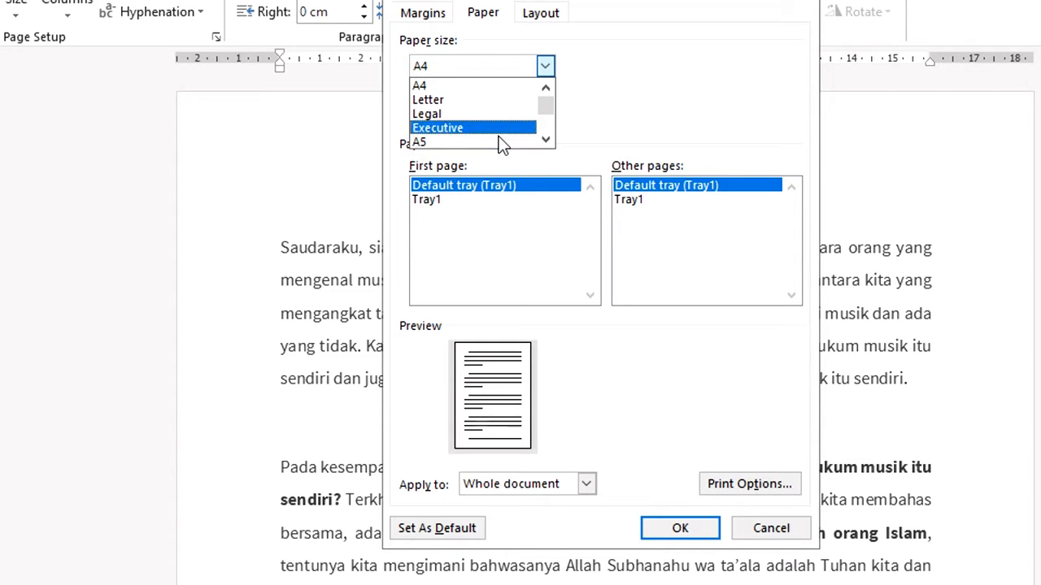
left_click(515, 86)
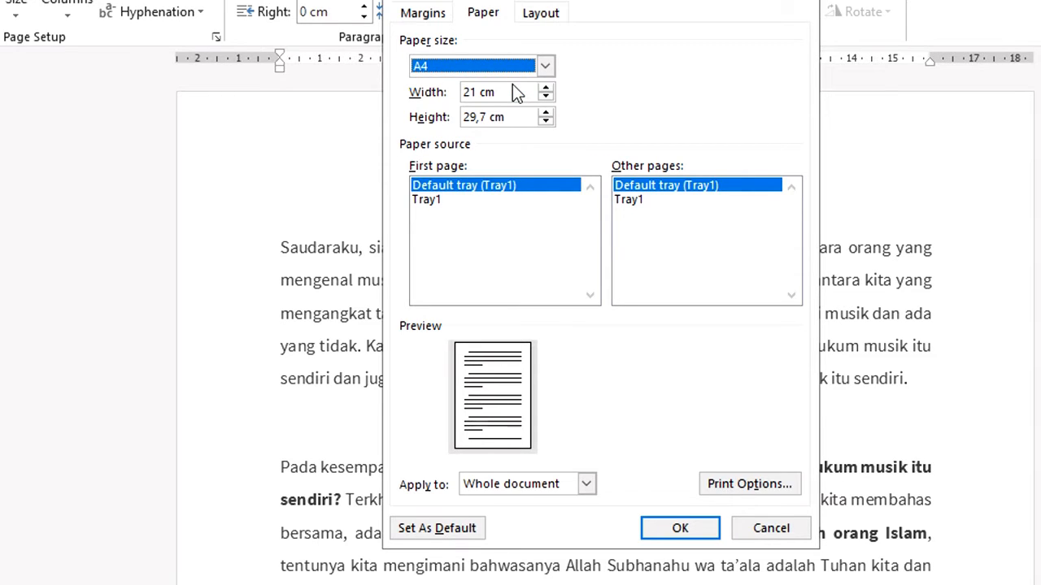
left_click(424, 15)
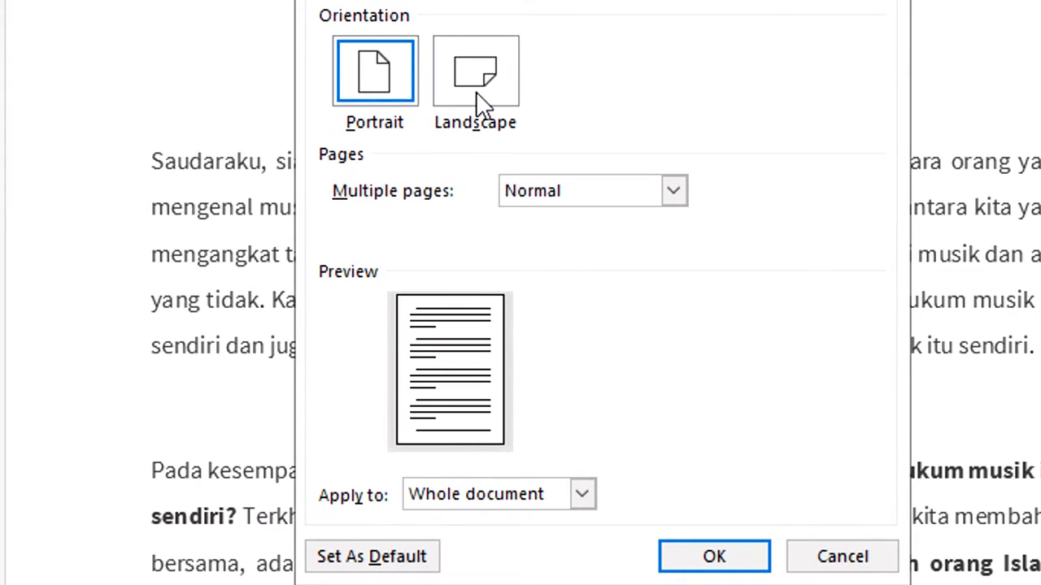
left_click(481, 102)
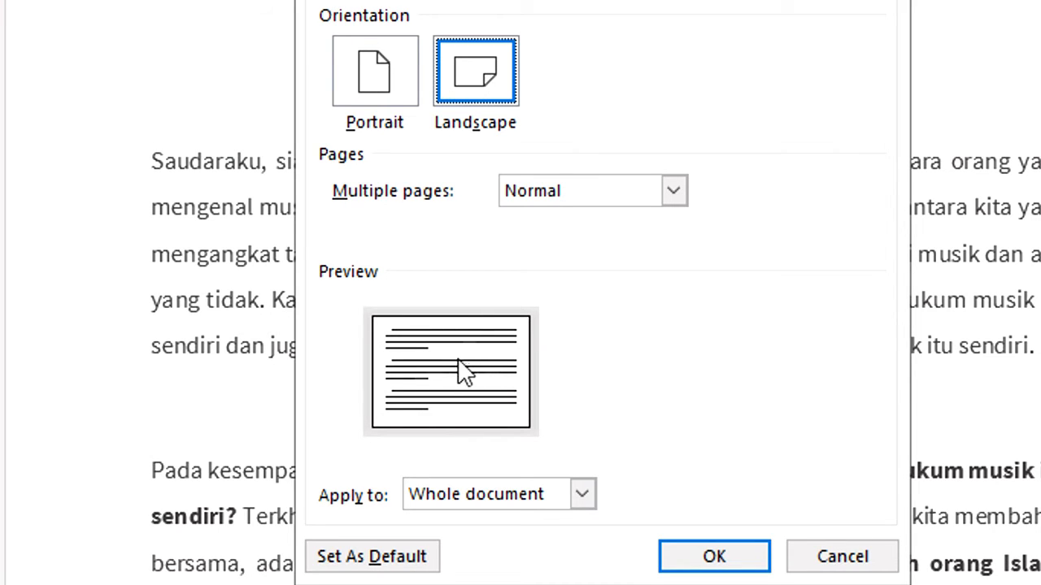
left_click(392, 87)
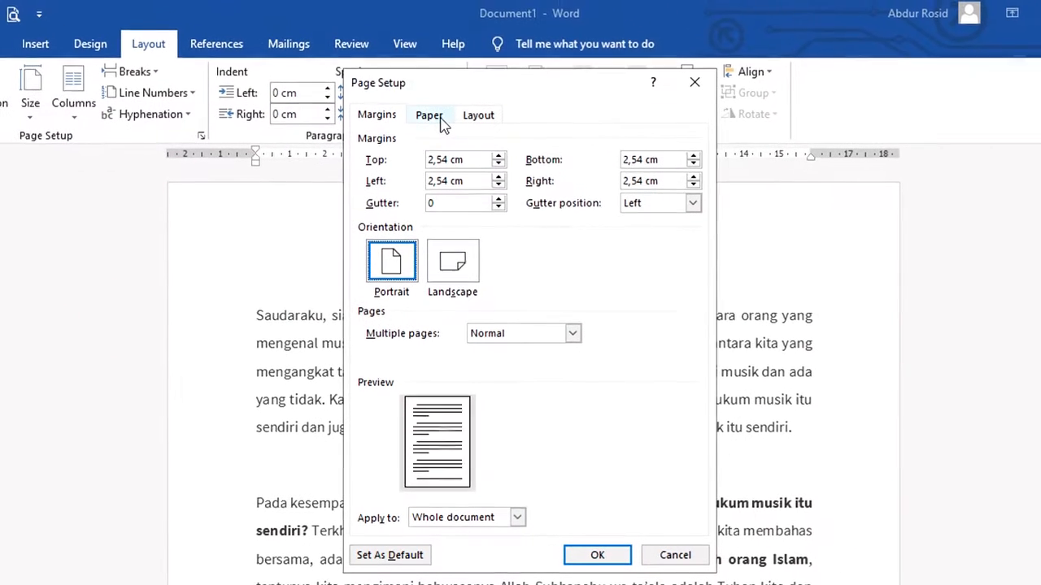
Set the top, left, bottom and right margins to 3 and apply the page setup
left_click_drag(472, 160, 403, 162)
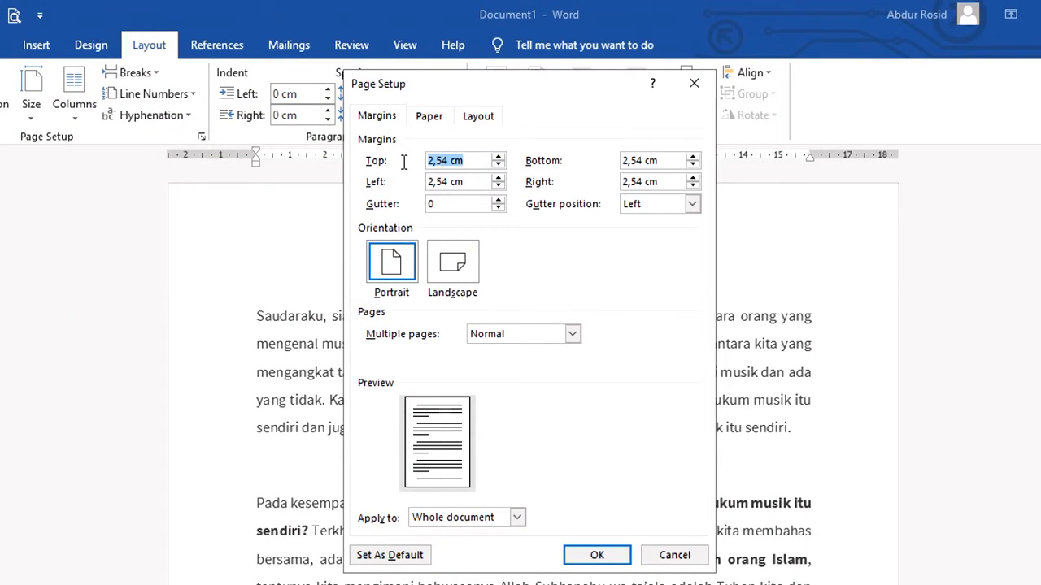
type("3")
key("Tab")
type("3")
double_click(672, 160)
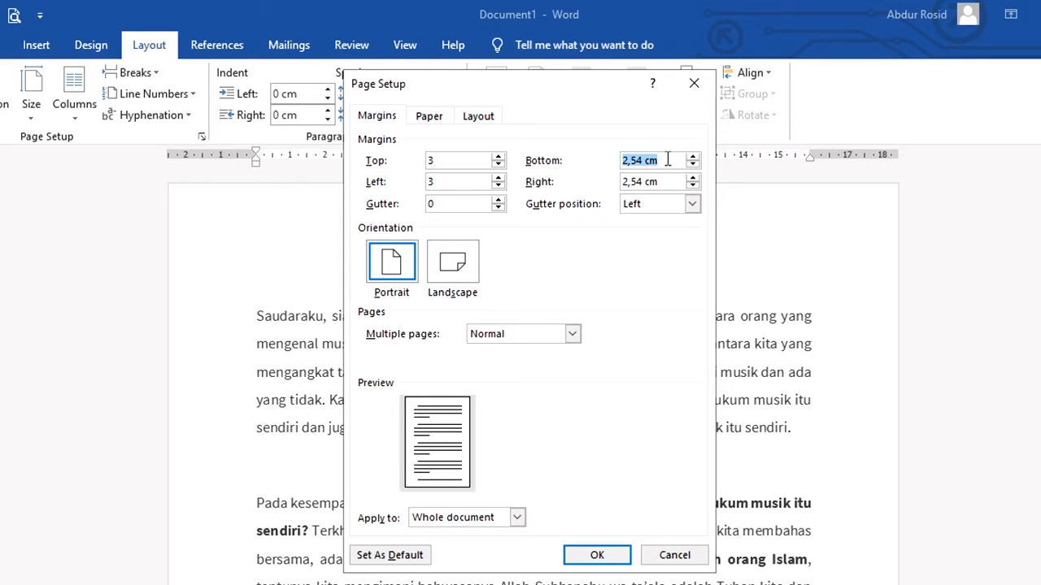
type("3")
left_click_drag(673, 183, 618, 181)
type("3")
left_click(430, 118)
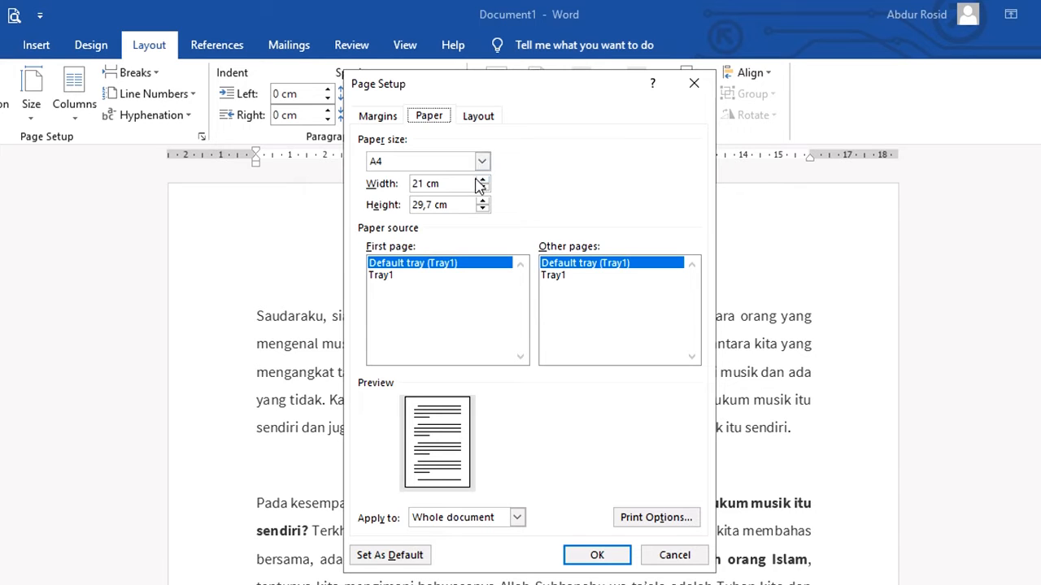
left_click(596, 556)
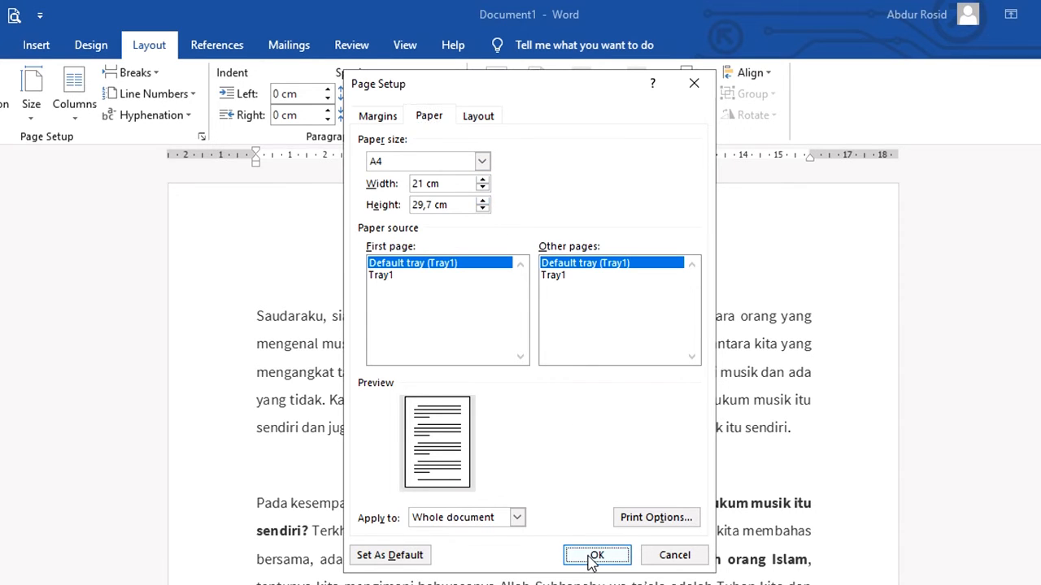
Turn on the Show text boundaries option in Word's advanced display settings
scroll(587, 520, "up", 3)
scroll(588, 488, "up", 15)
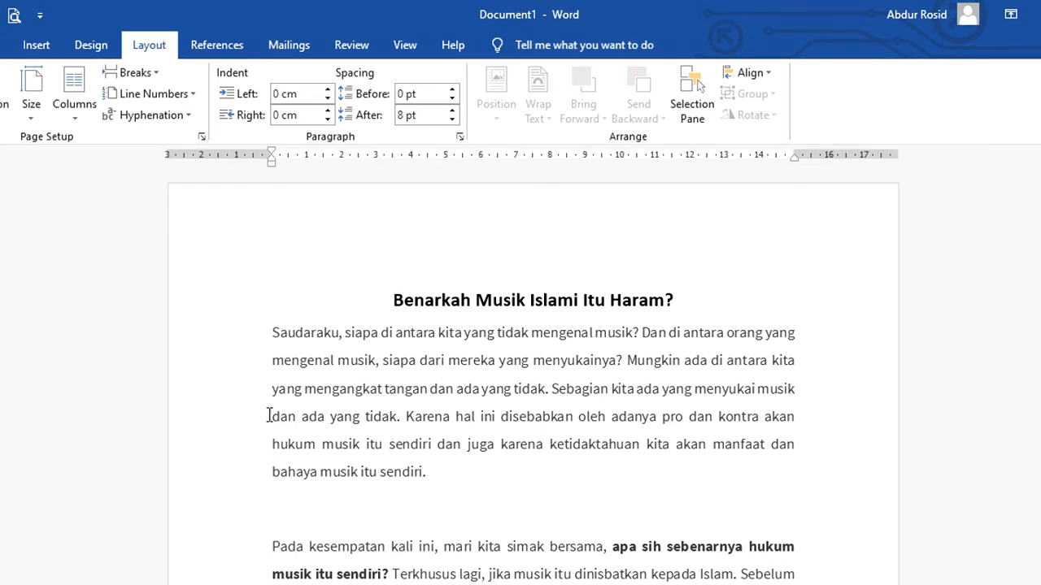
left_click(36, 57)
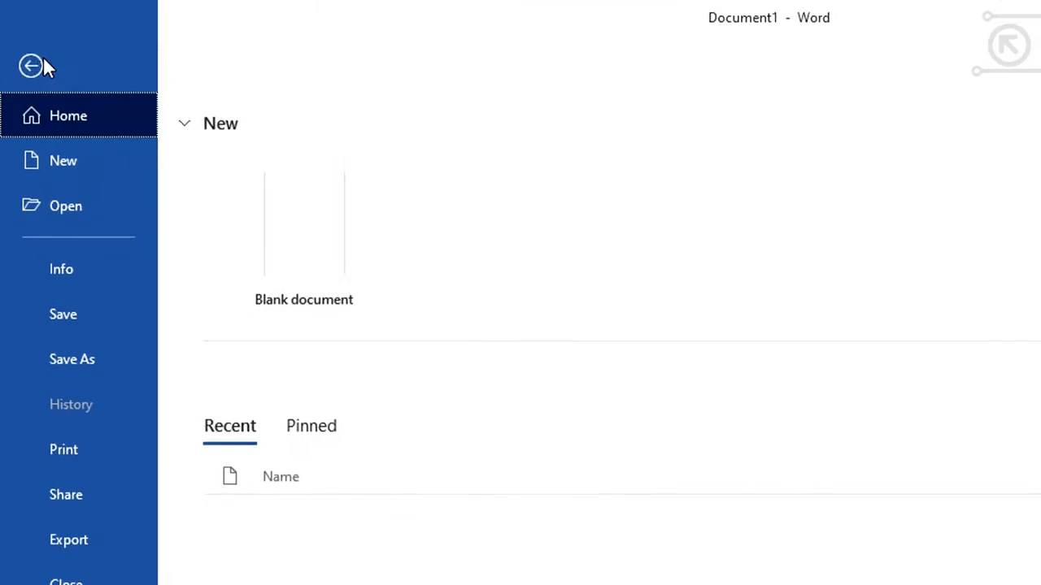
left_click(166, 483)
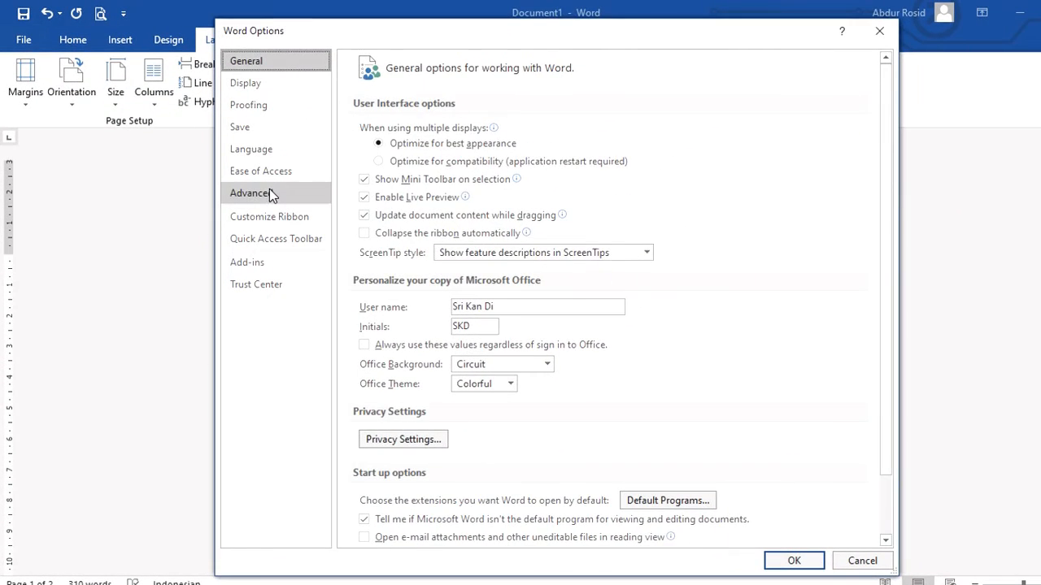
left_click(269, 193)
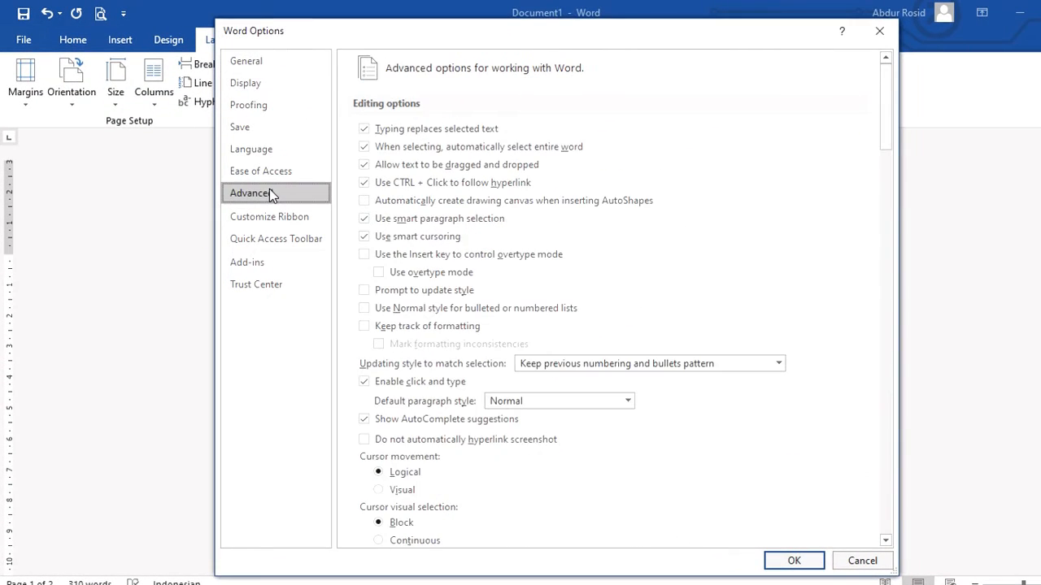
scroll(460, 452, "down", 5)
scroll(459, 448, "down", 7)
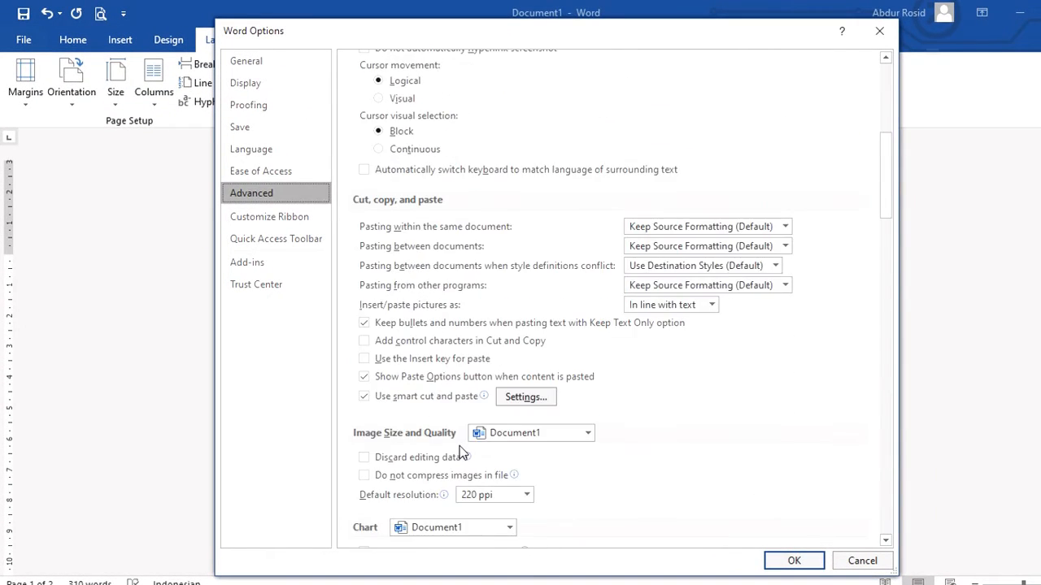
scroll(460, 451, "down", 1)
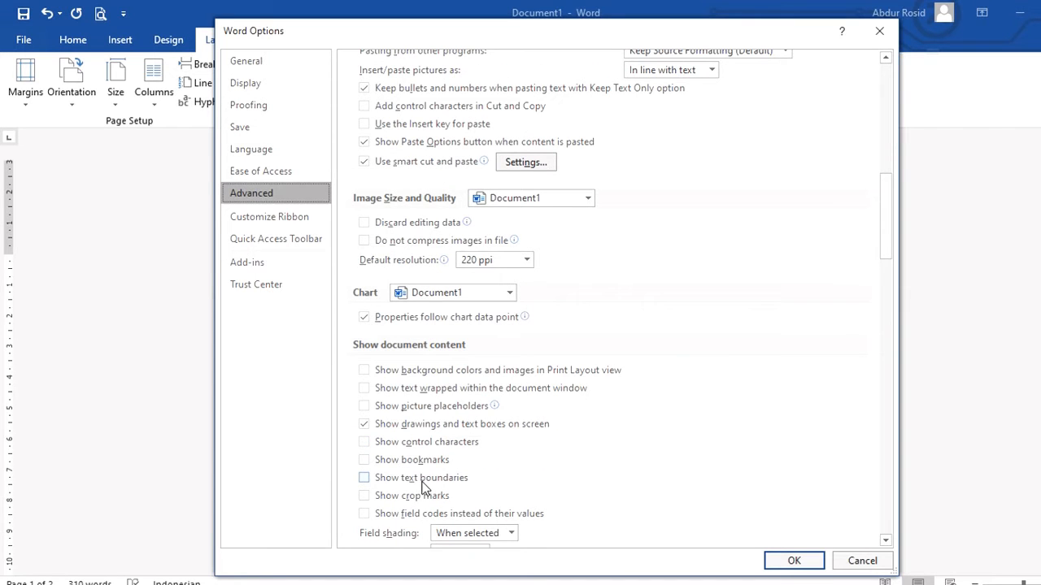
left_click(377, 482)
left_click(793, 561)
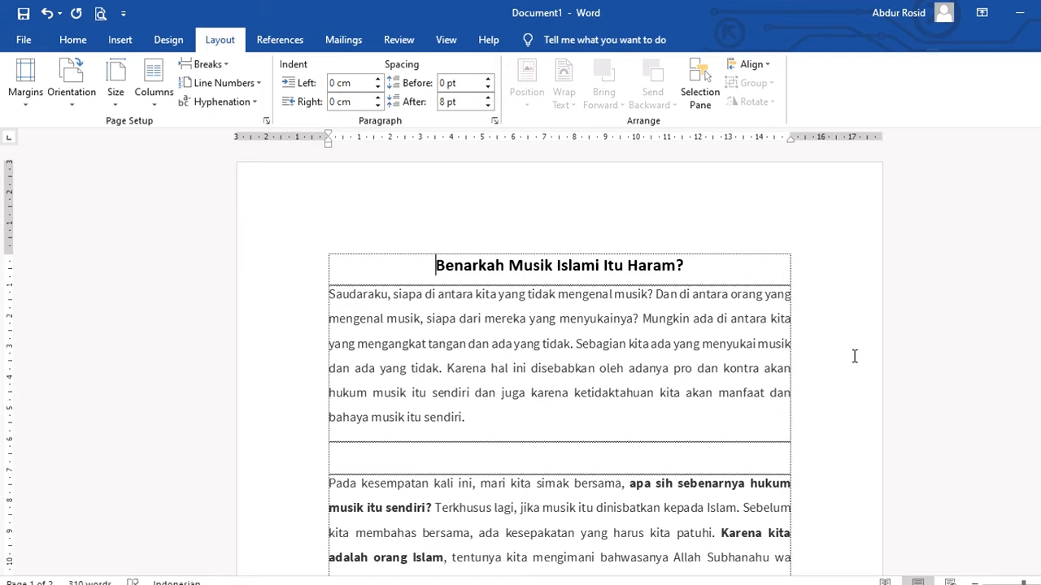
Select the article's opening paragraphs and lay them out in two columns with 1,5 cm spacing
scroll(637, 334, "down", 5)
scroll(626, 337, "down", 4)
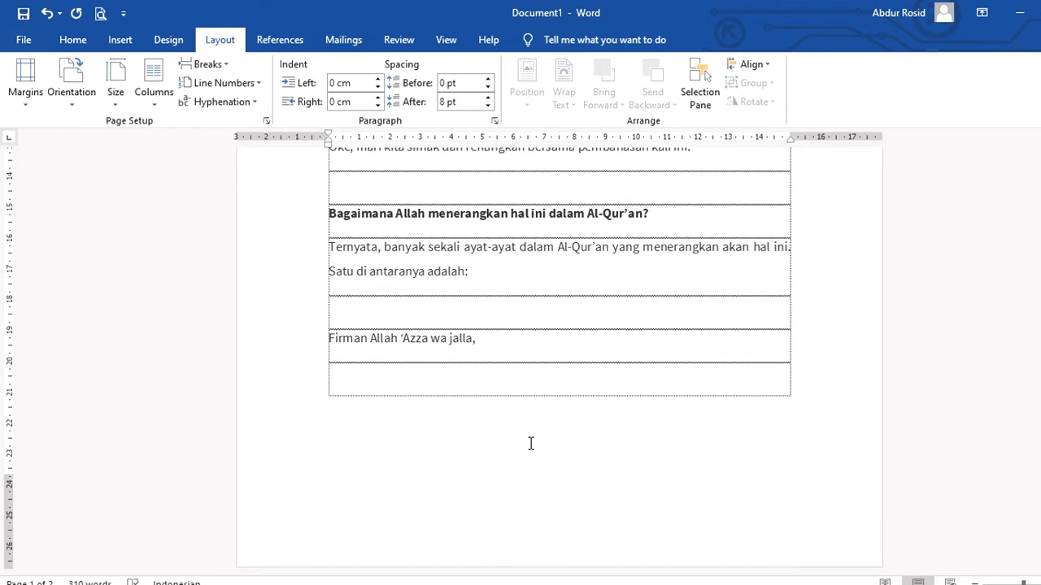
scroll(532, 435, "up", 7)
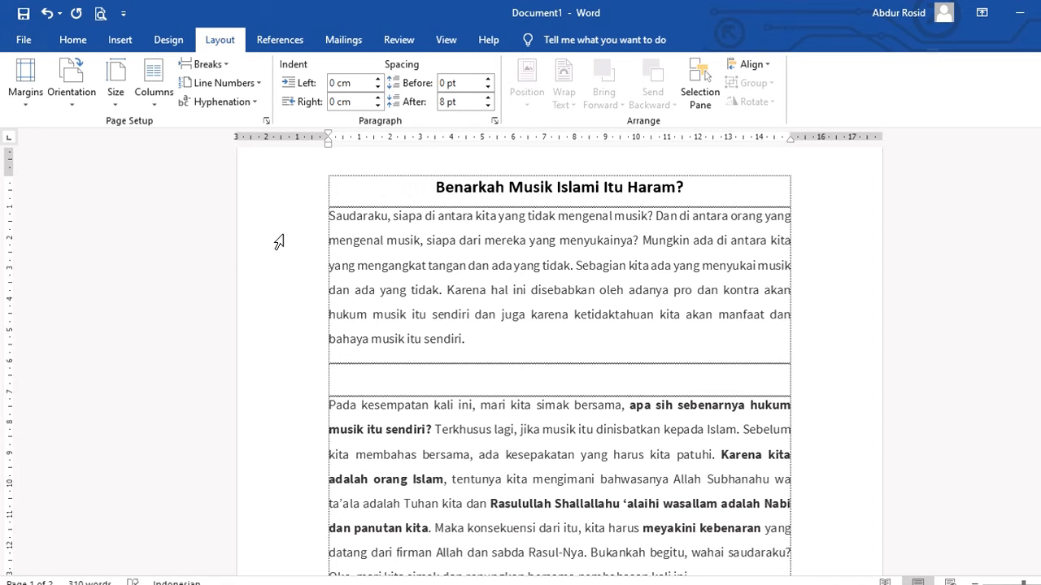
scroll(290, 234, "down", 1)
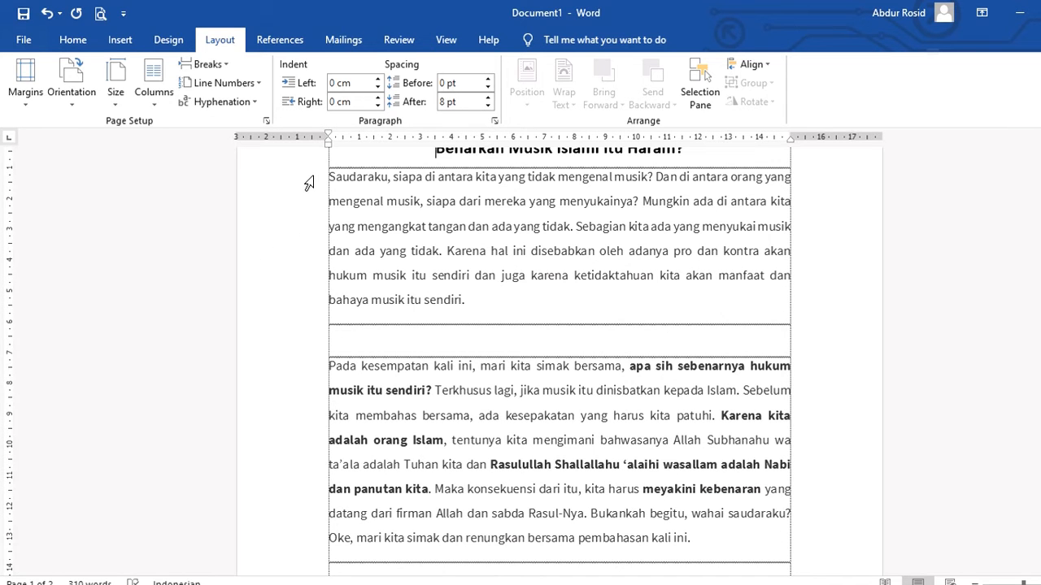
left_click_drag(330, 241, 702, 553)
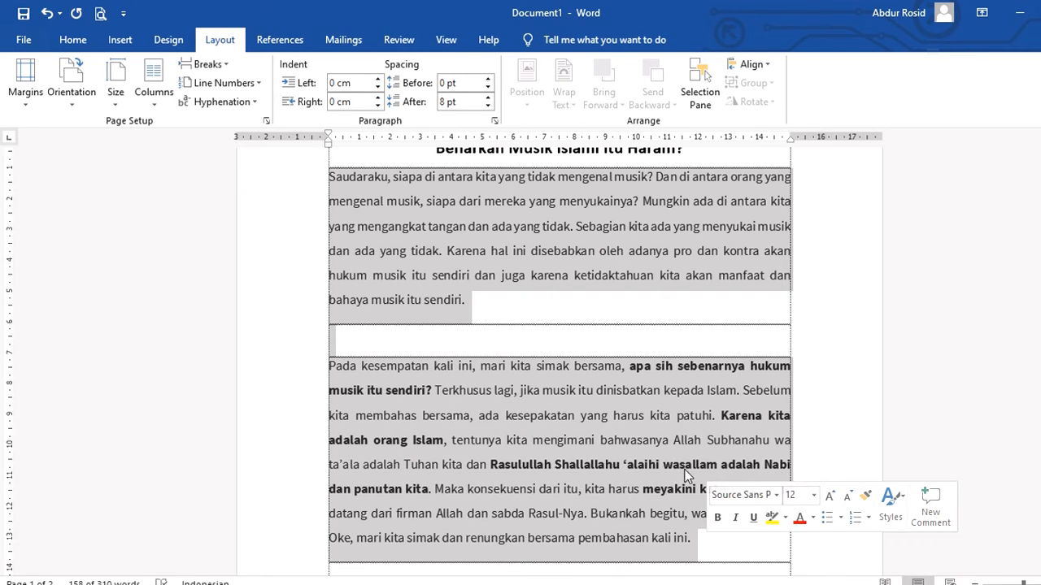
left_click(154, 109)
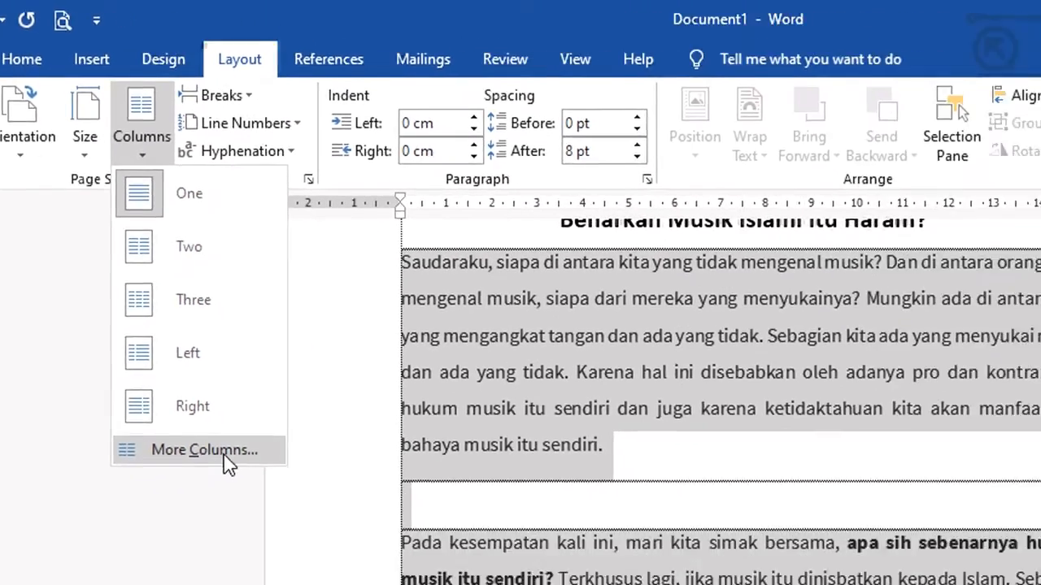
left_click(352, 521)
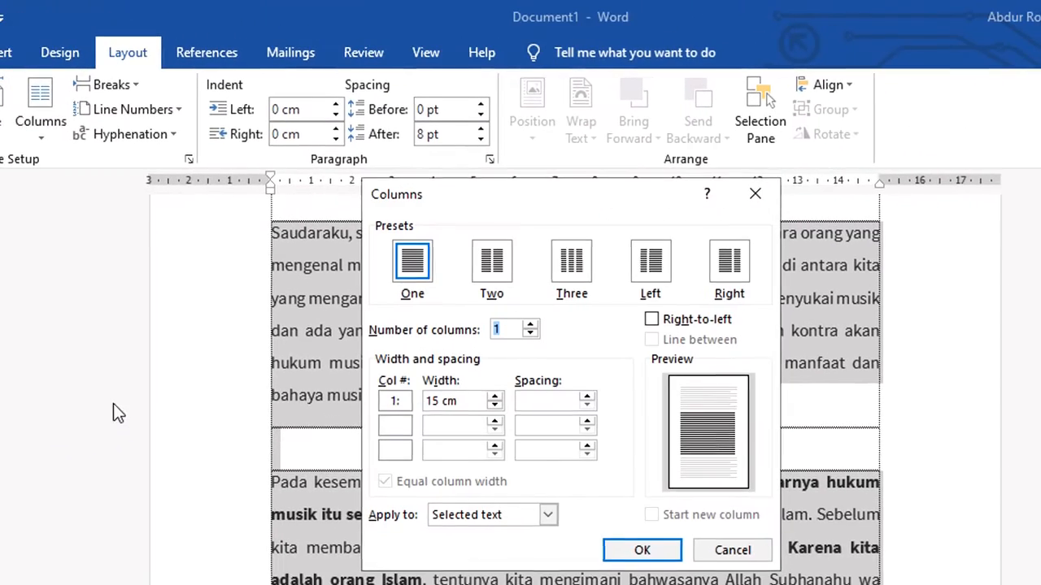
left_click(501, 270)
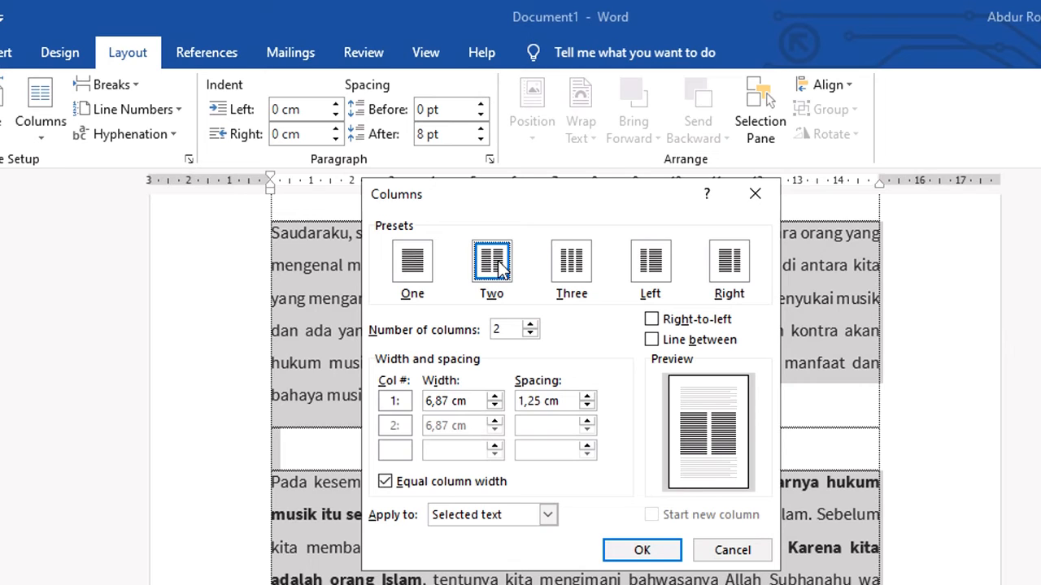
left_click(587, 397)
left_click(587, 396)
left_click(586, 397)
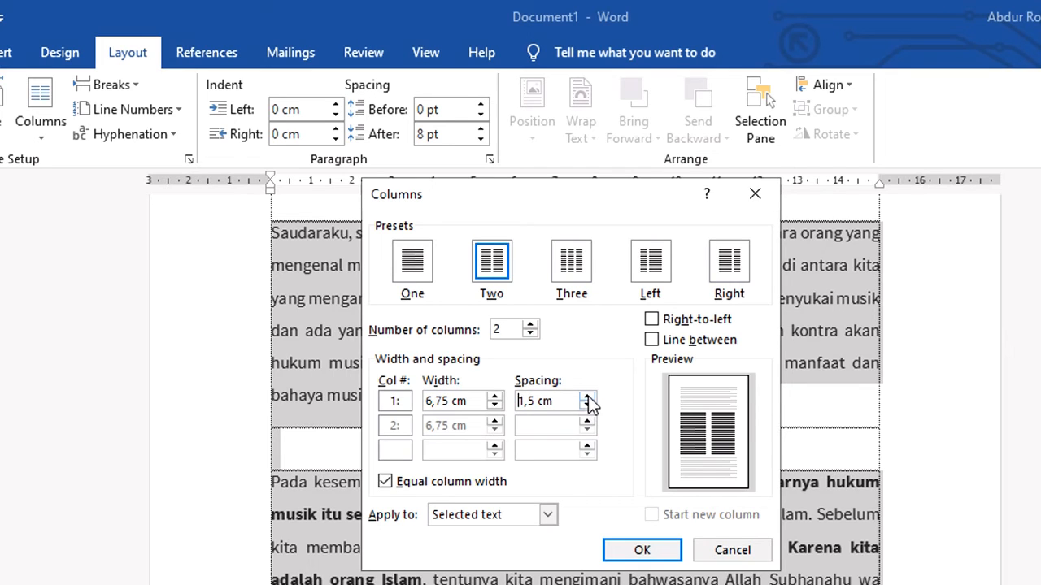
left_click(643, 551)
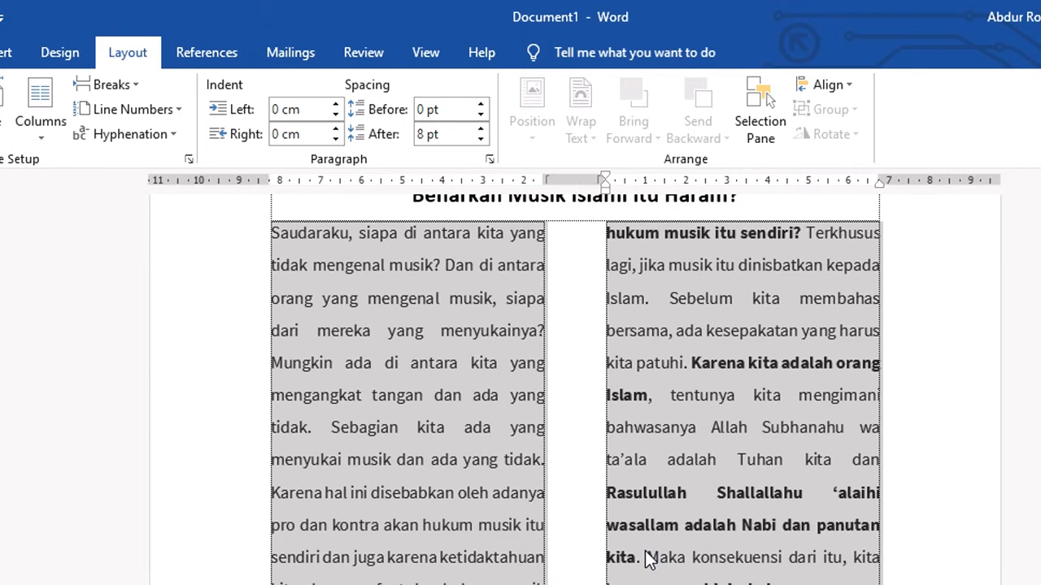
Reselect the column text and change it to three columns with a line between them
scroll(643, 561, "up", 1)
scroll(618, 561, "down", 1)
left_click(626, 561)
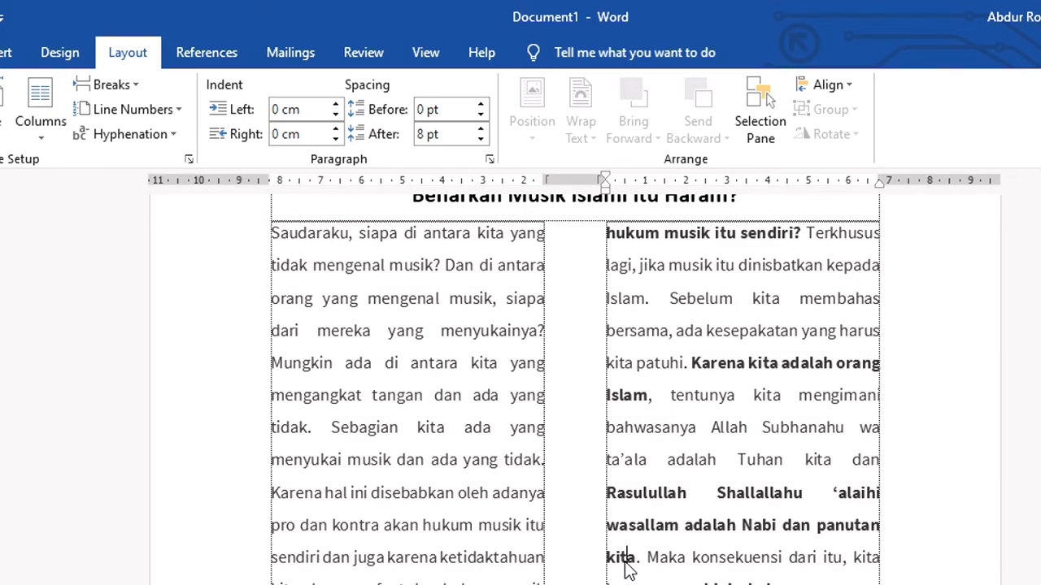
scroll(626, 569, "up", 1)
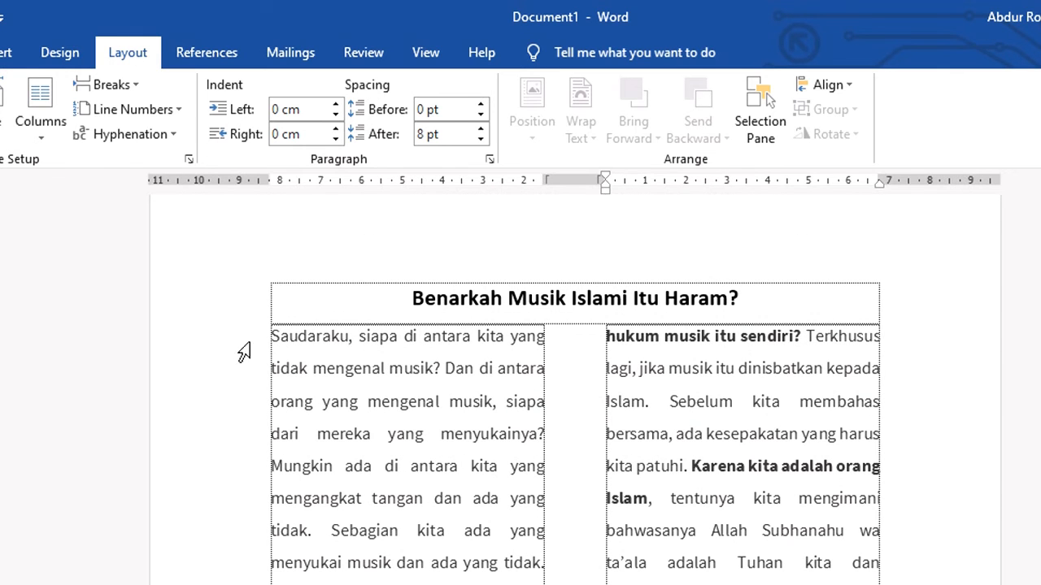
left_click_drag(246, 336, 246, 367)
left_click_drag(346, 439, 504, 581)
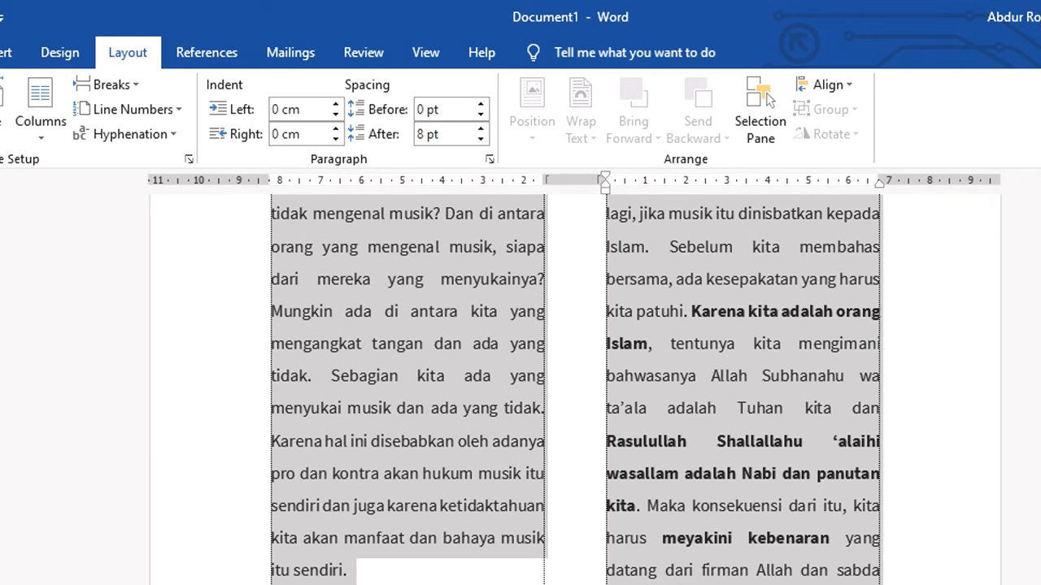
left_click(42, 128)
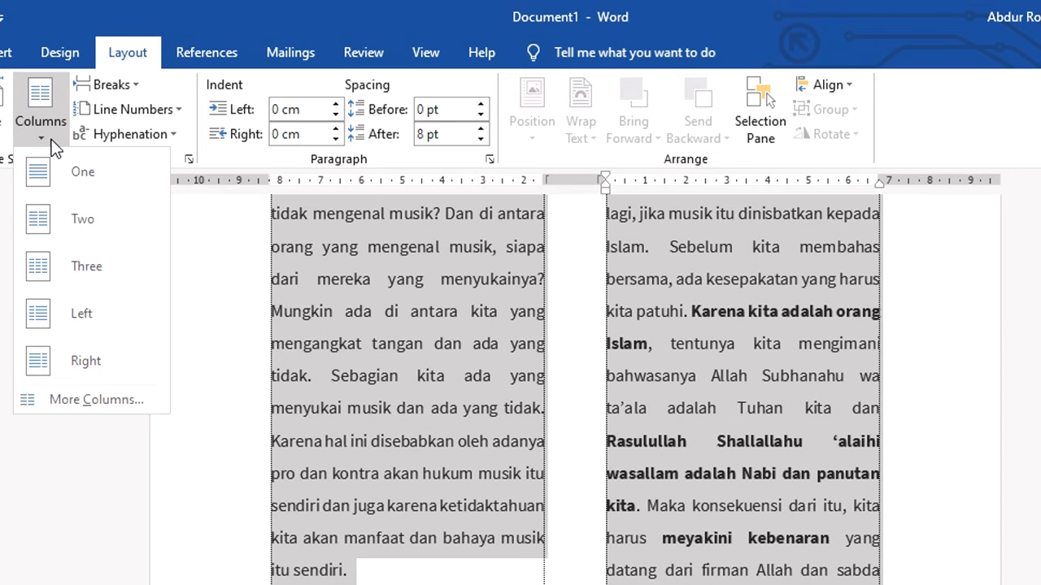
left_click(85, 400)
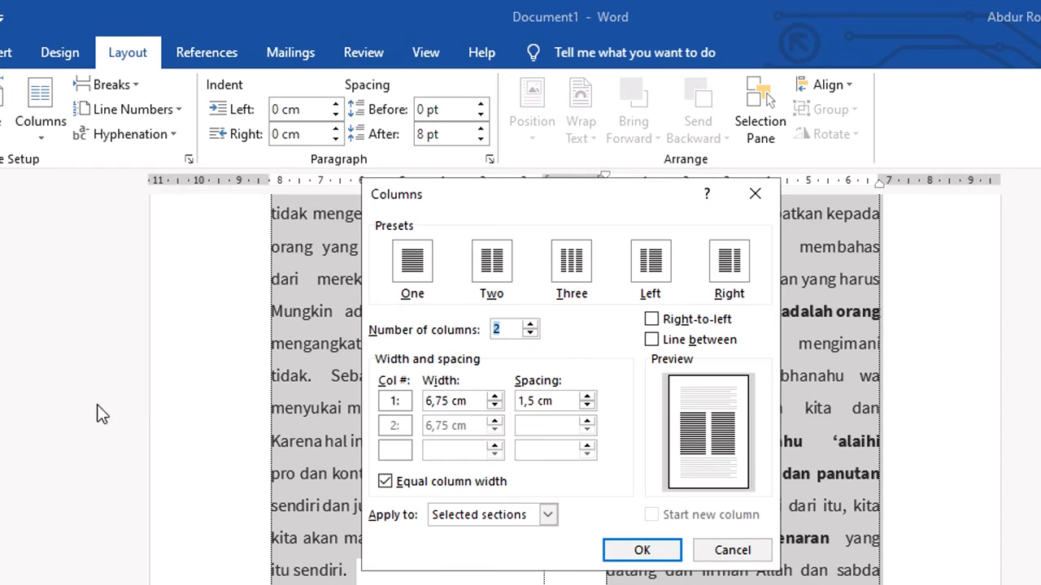
left_click(530, 325)
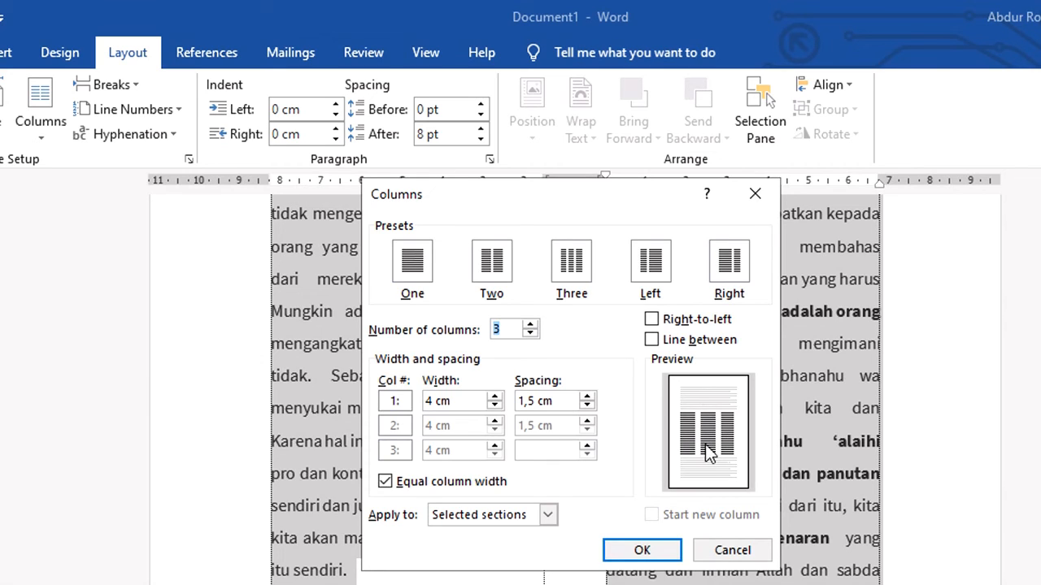
left_click(652, 340)
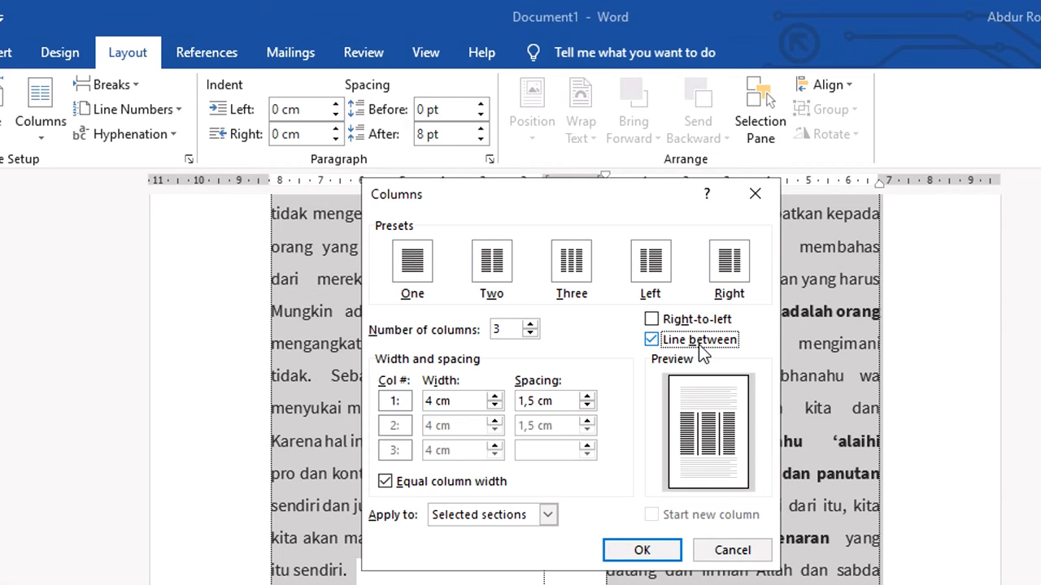
left_click(653, 320)
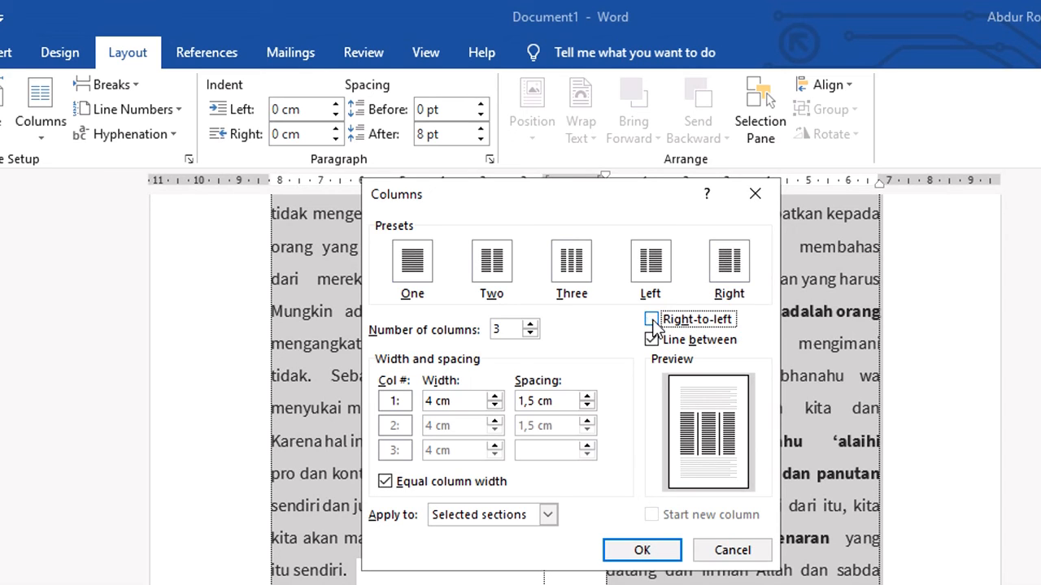
left_click(654, 322)
left_click(642, 550)
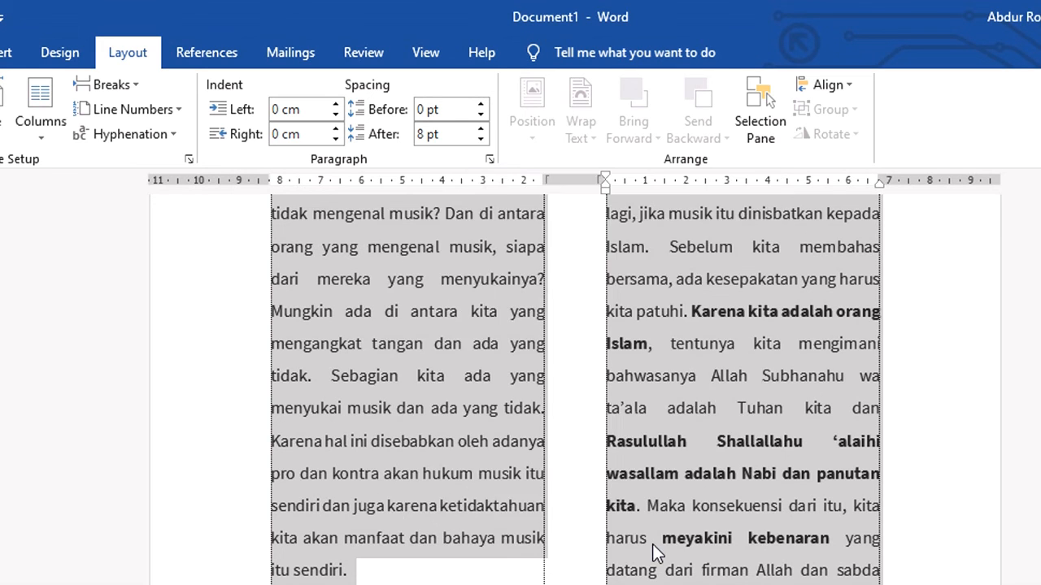
Turn off the Show text boundaries option in Word's advanced display settings
scroll(660, 559, "up", 5)
left_click(630, 558)
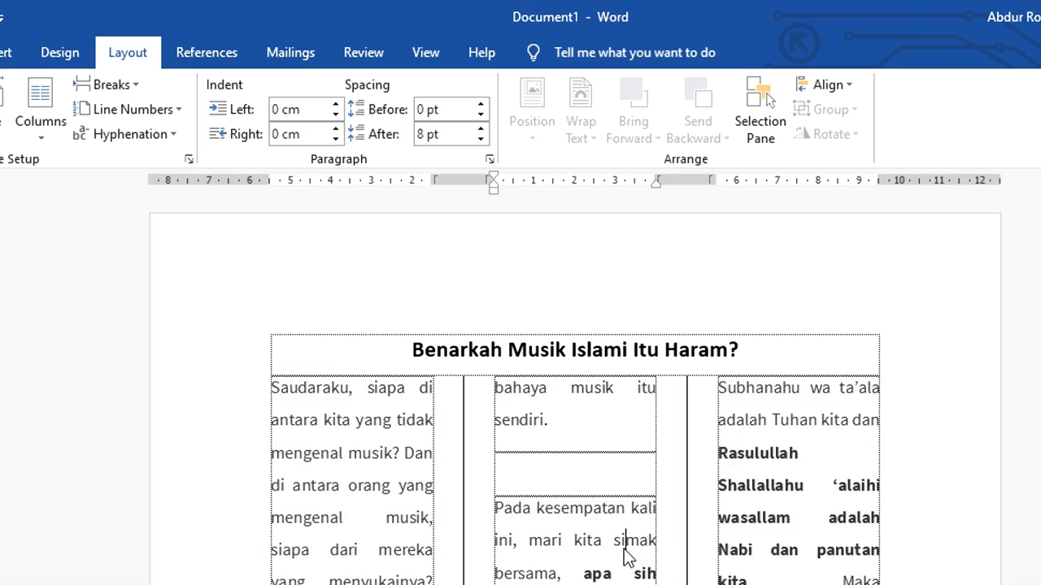
scroll(623, 558, "down", 1)
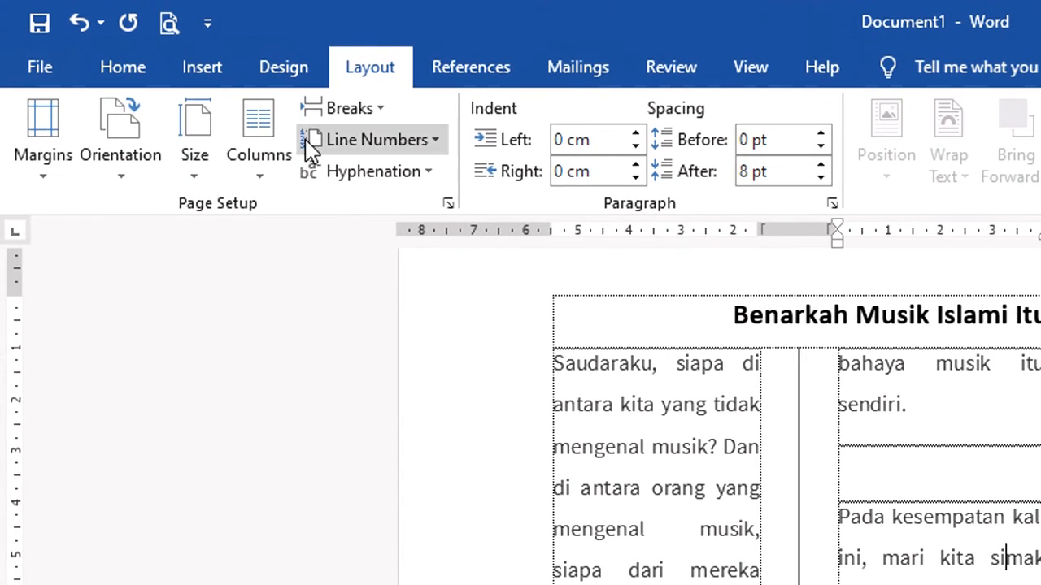
left_click(41, 69)
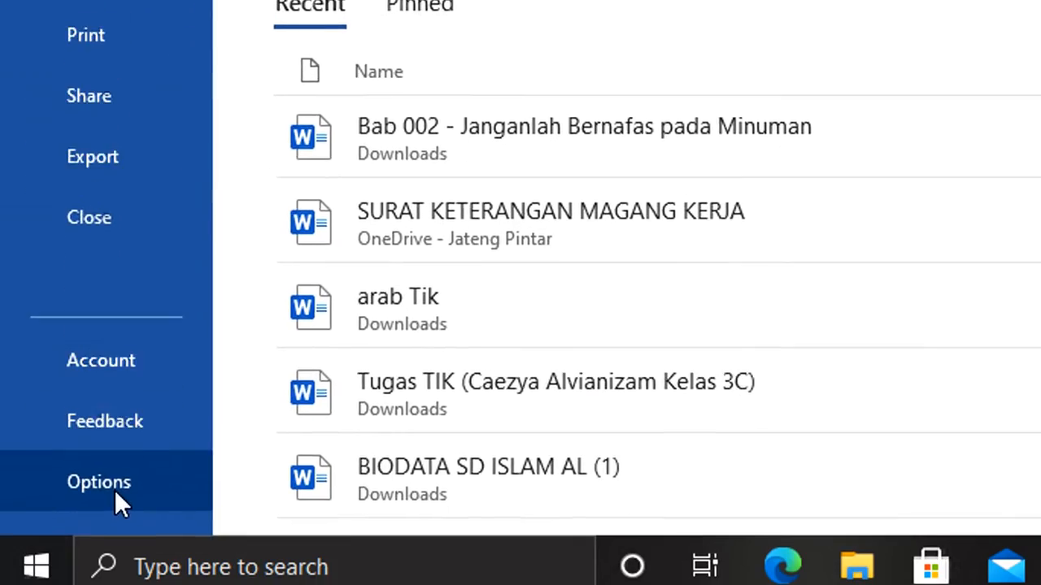
left_click(115, 492)
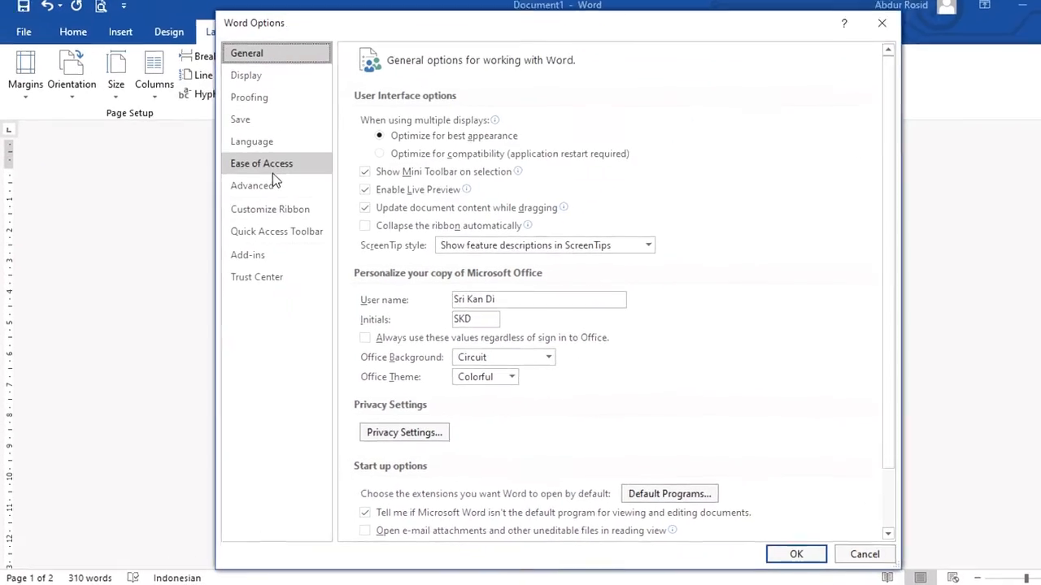
left_click(270, 189)
scroll(486, 398, "down", 10)
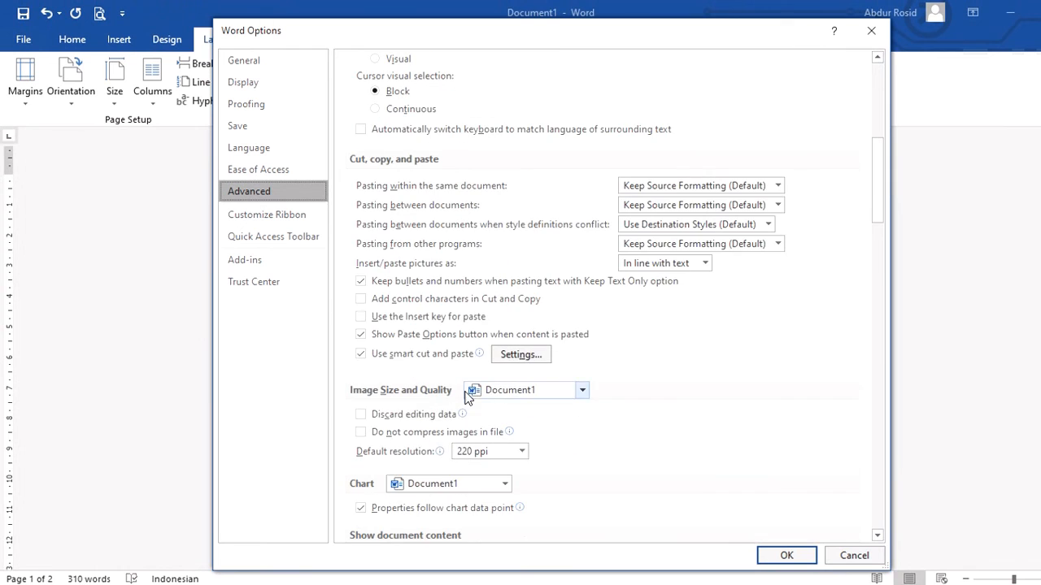
scroll(446, 358, "down", 5)
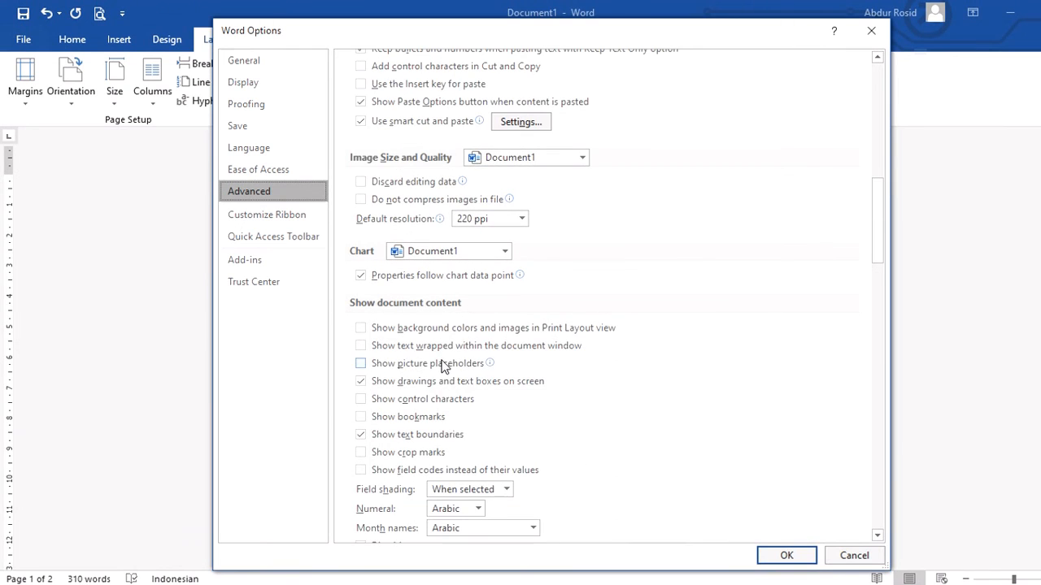
left_click(434, 441)
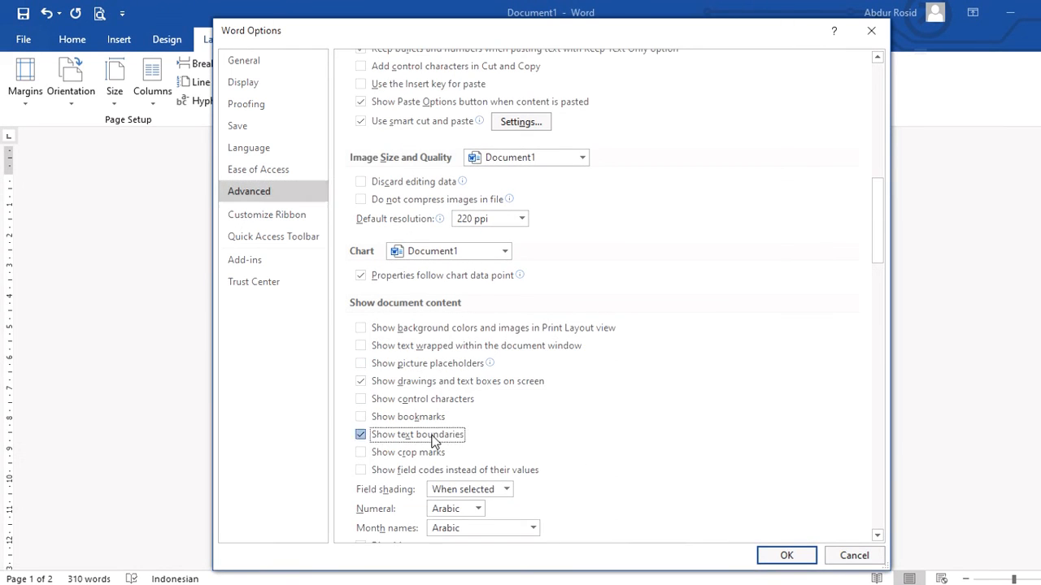
left_click(785, 553)
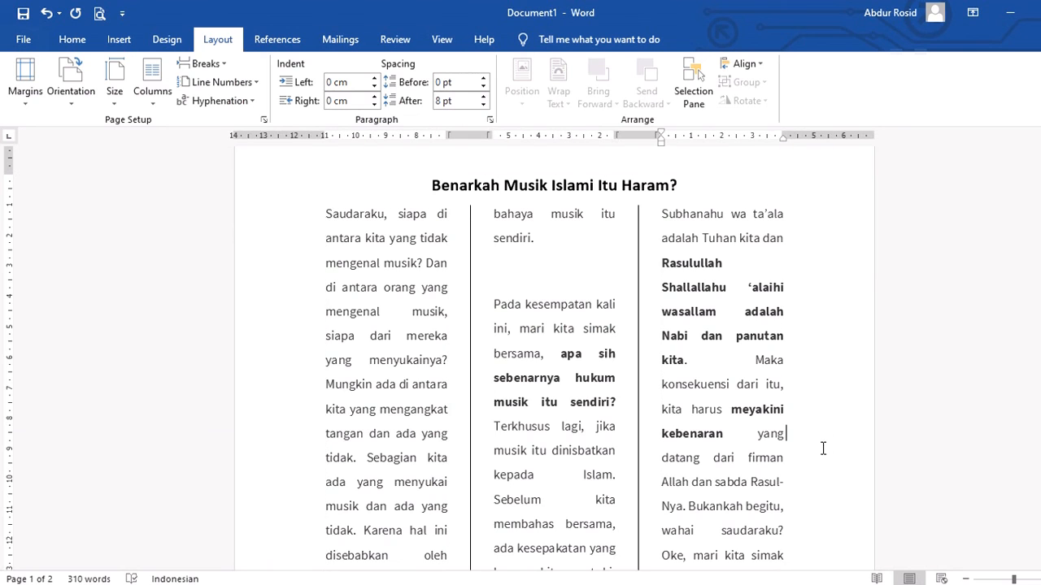
scroll(821, 451, "down", 2)
scroll(822, 453, "up", 2)
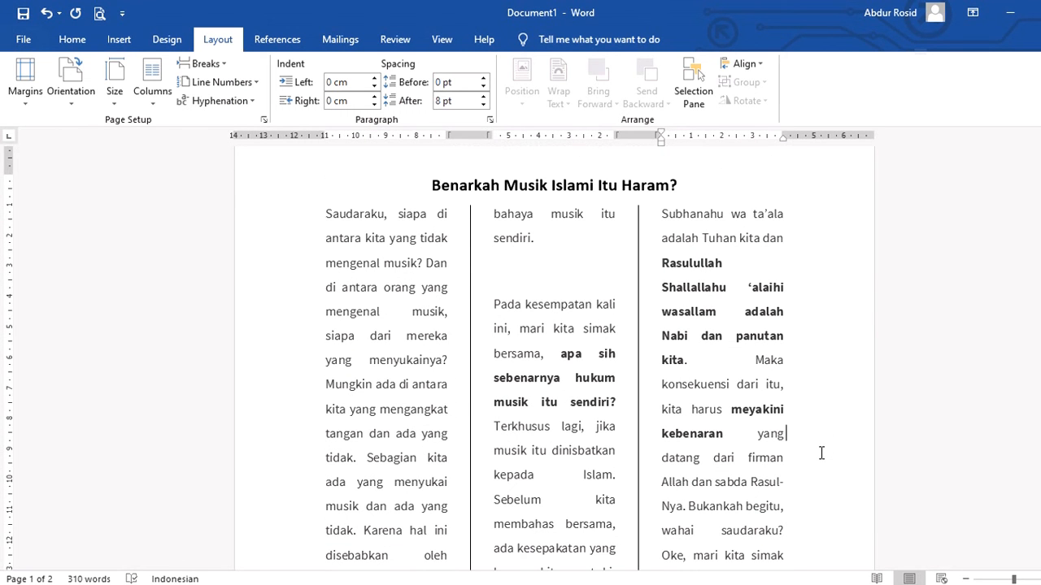